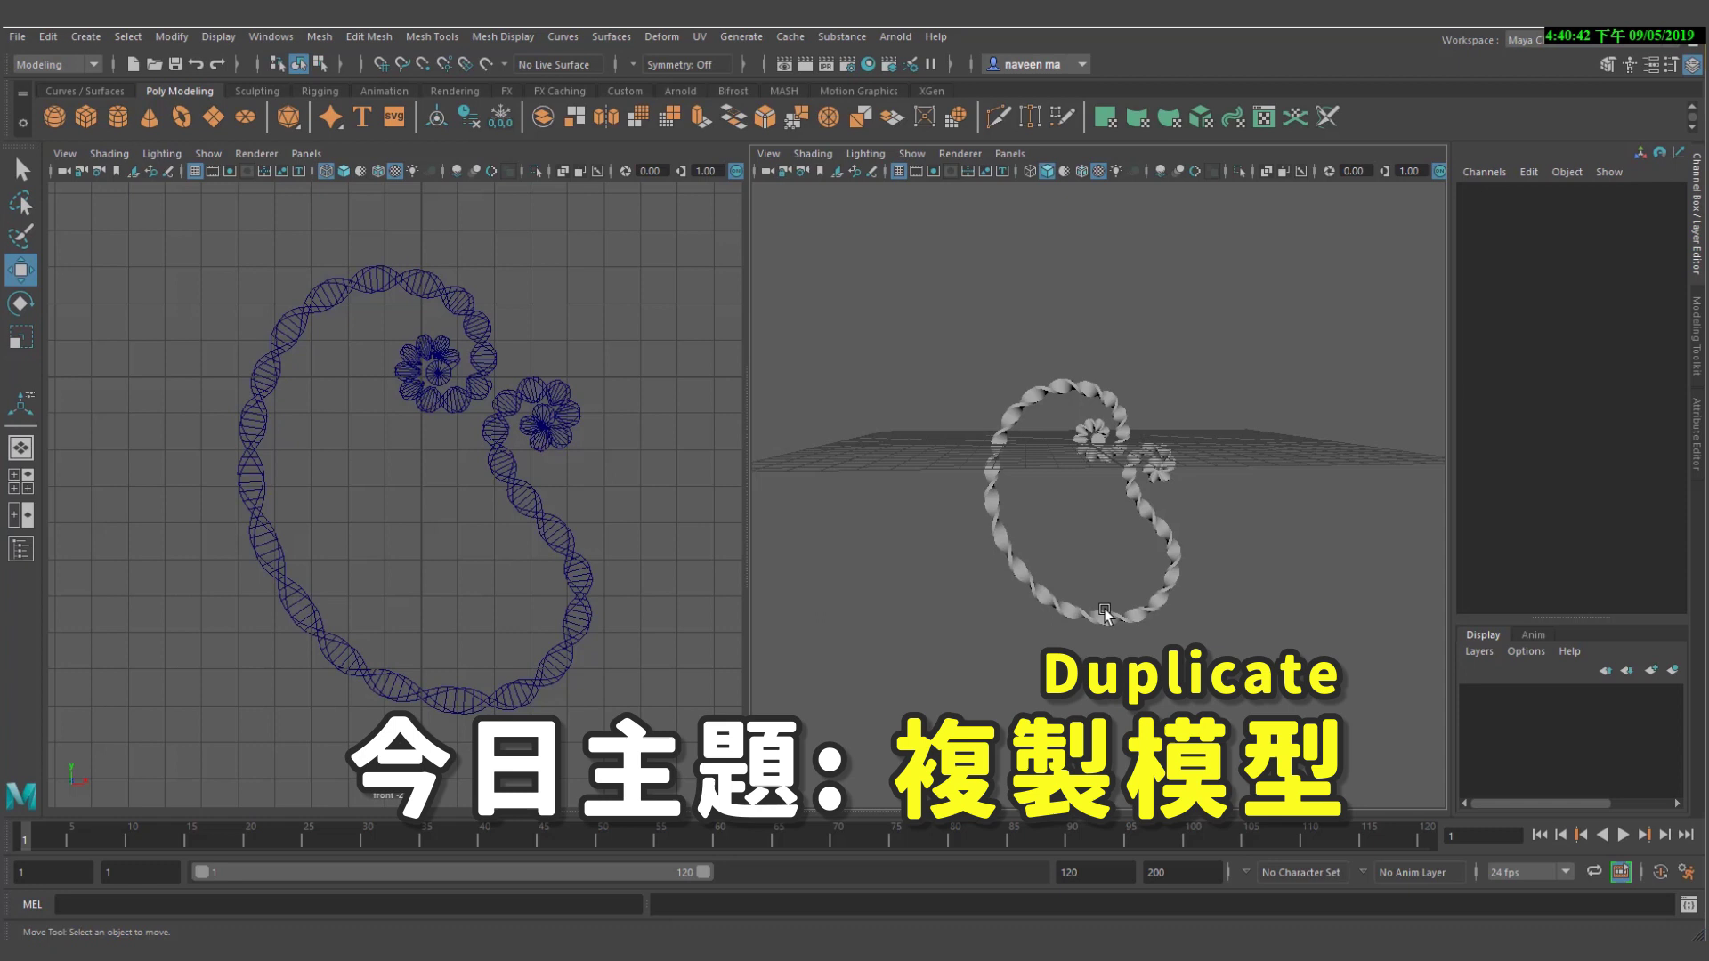
Make trial duplicates of the paisley rope model and move the copies aside
{"action": "mouse_move", "coordinate": [1104, 612]}
{"action": "left_mouse_down", "text": "alt"}
{"action": "mouse_move", "coordinate": [1010, 557]}
{"action": "mouse_move", "coordinate": [1121, 546]}
{"action": "mouse_move", "coordinate": [1215, 610]}
{"action": "left_mouse_up", "text": "alt"}
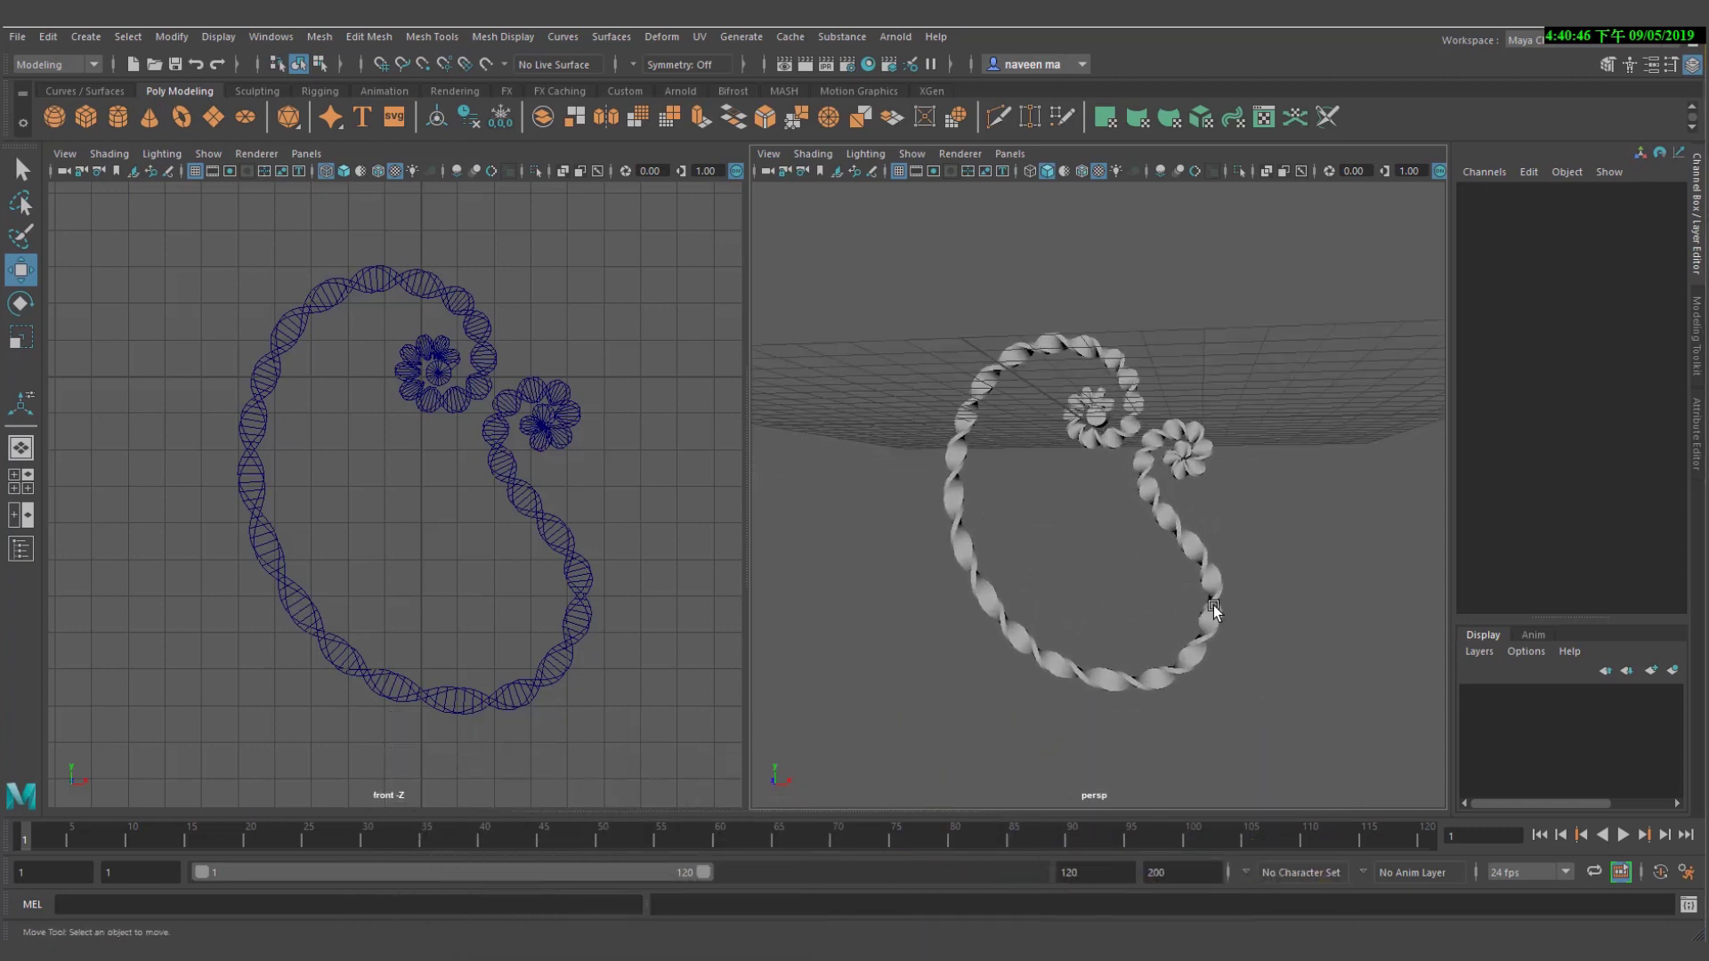
{"action": "left_click_drag", "start_coordinate": [1251, 514], "coordinate": [1143, 564]}
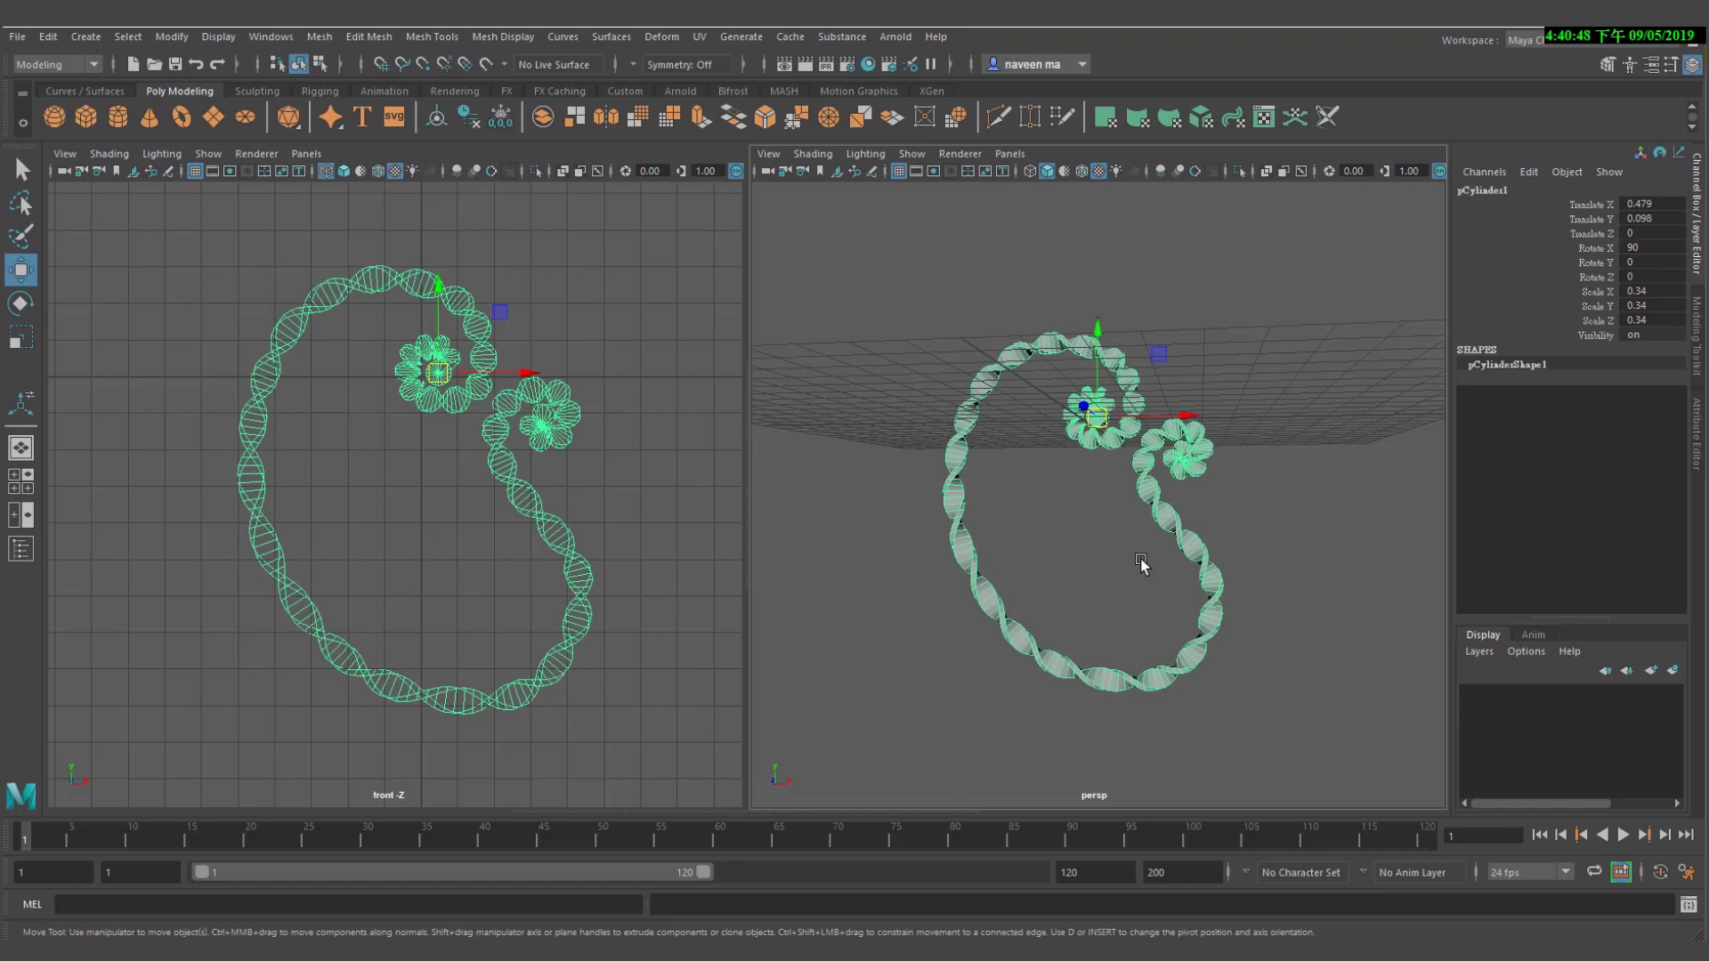
{"action": "left_click", "coordinate": [47, 37]}
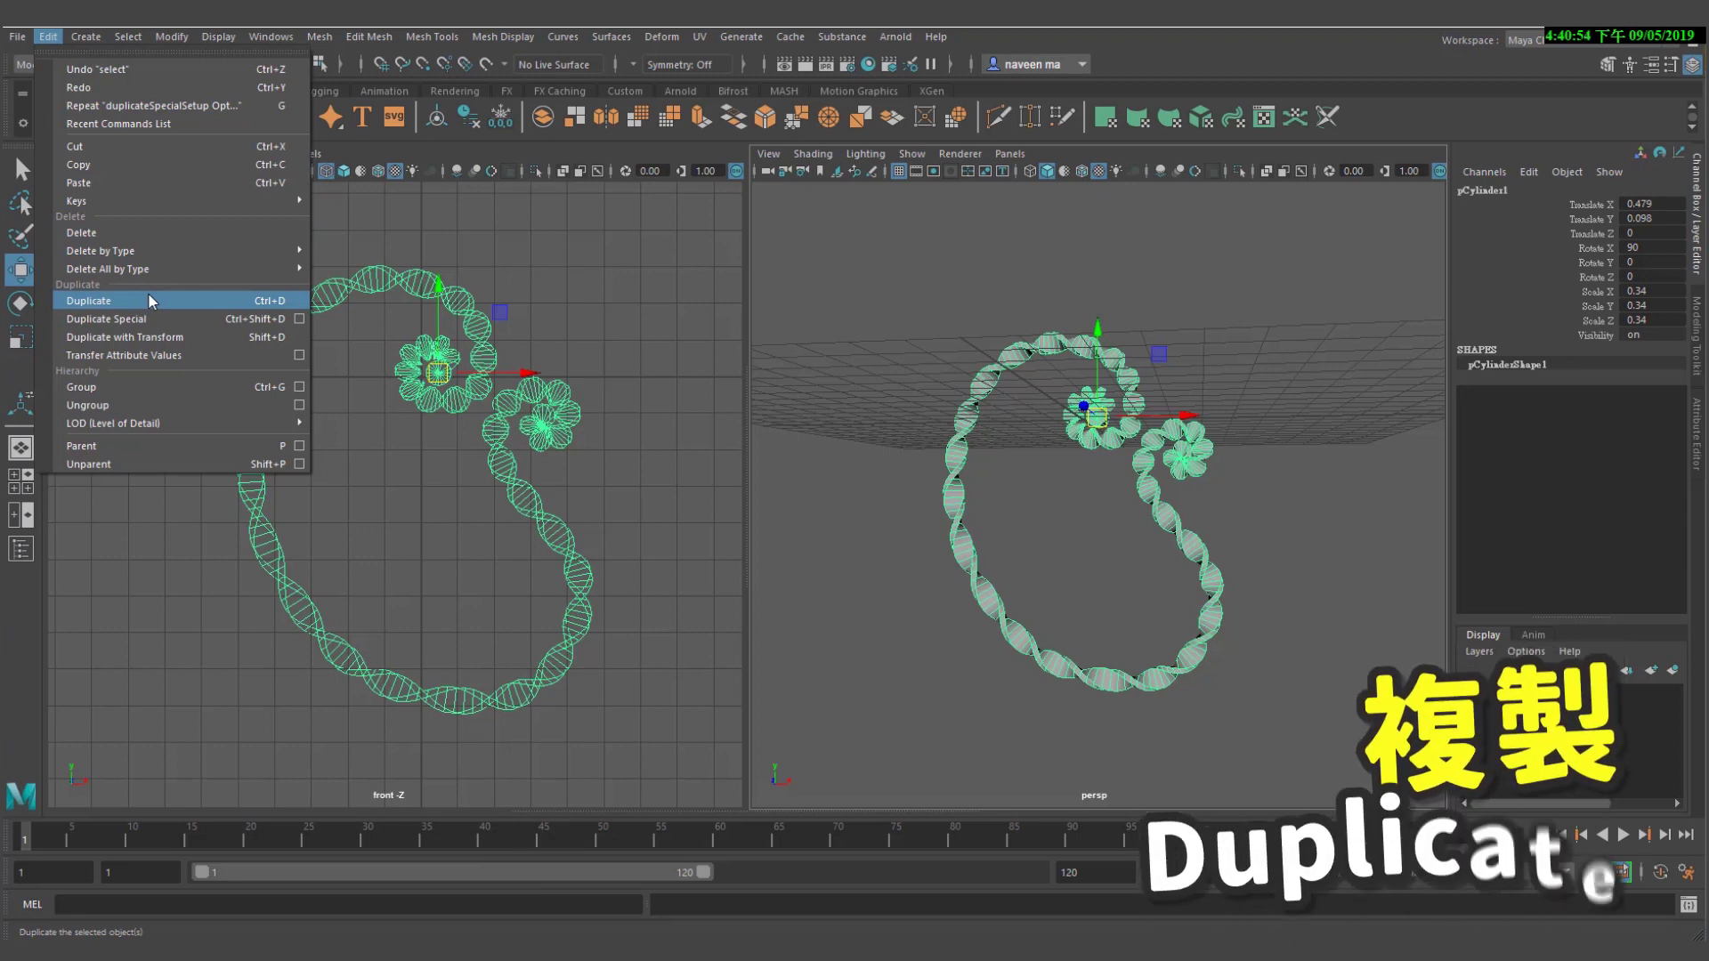
{"action": "left_click", "coordinate": [1193, 402]}
{"action": "left_click_drag", "start_coordinate": [1096, 416], "coordinate": [945, 516]}
{"action": "key", "text": "ctrl+d"}
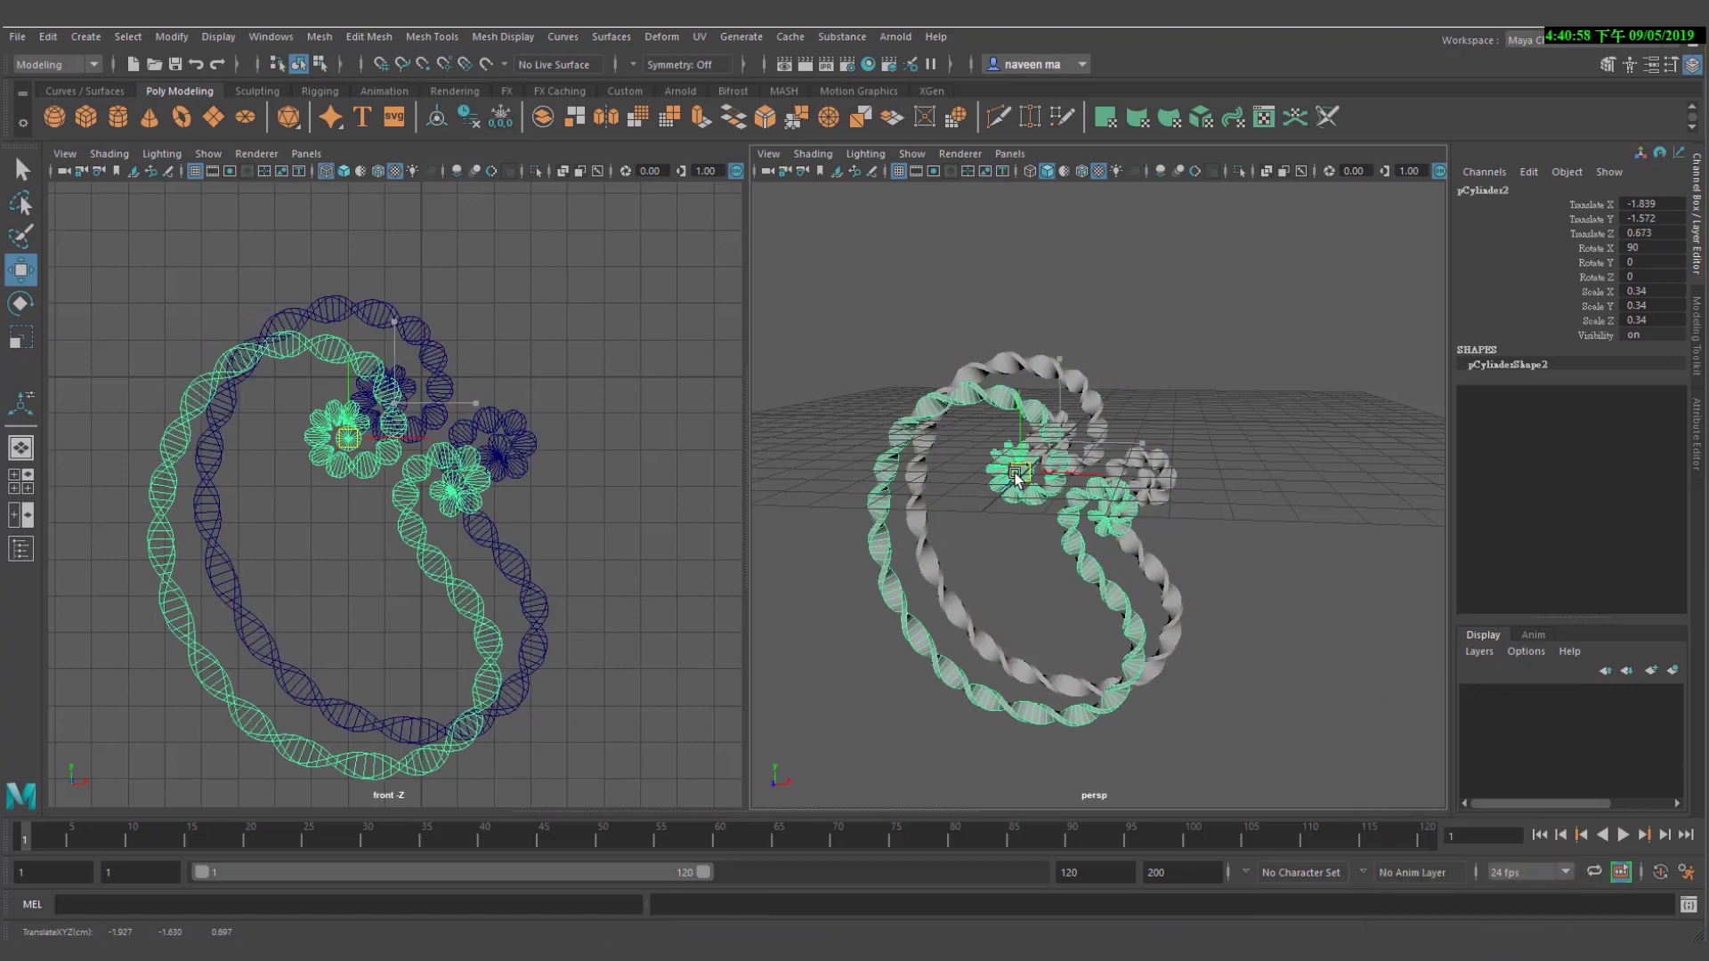
{"action": "left_click", "coordinate": [1059, 474]}
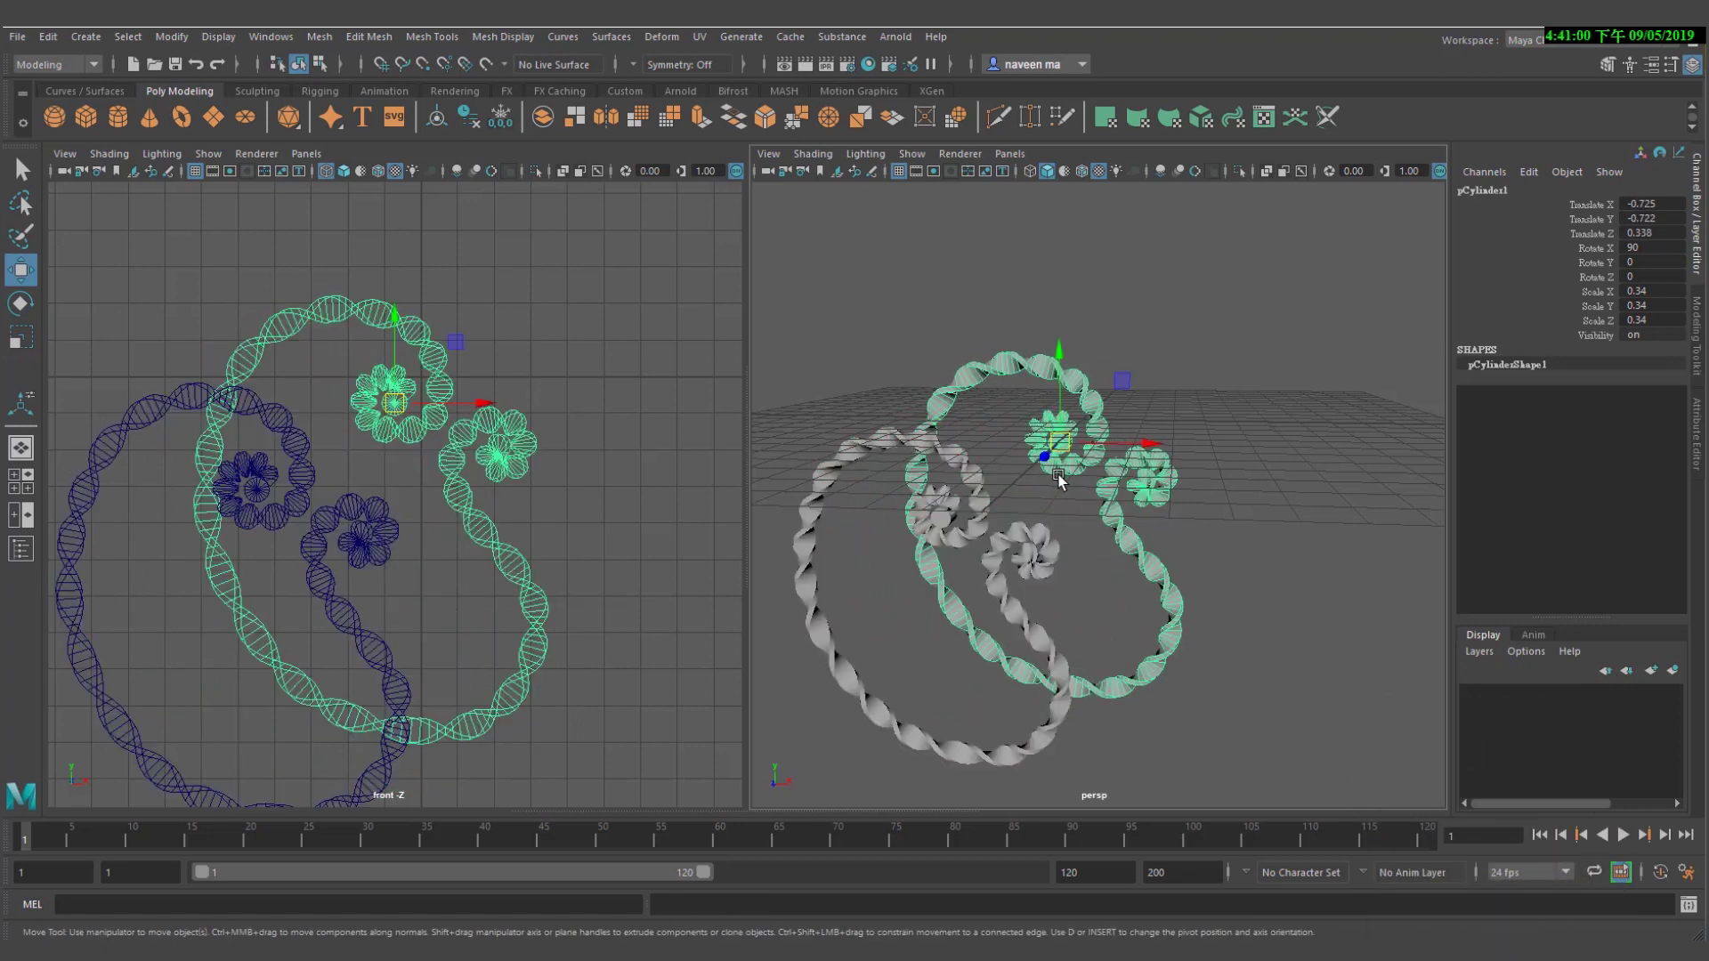
{"action": "key", "text": "ctrl+d"}
{"action": "mouse_move", "coordinate": [1061, 449]}
{"action": "left_mouse_down"}
{"action": "mouse_move", "coordinate": [1262, 397]}
{"action": "mouse_move", "coordinate": [1169, 440]}
{"action": "mouse_move", "coordinate": [1209, 408]}
{"action": "left_mouse_up"}
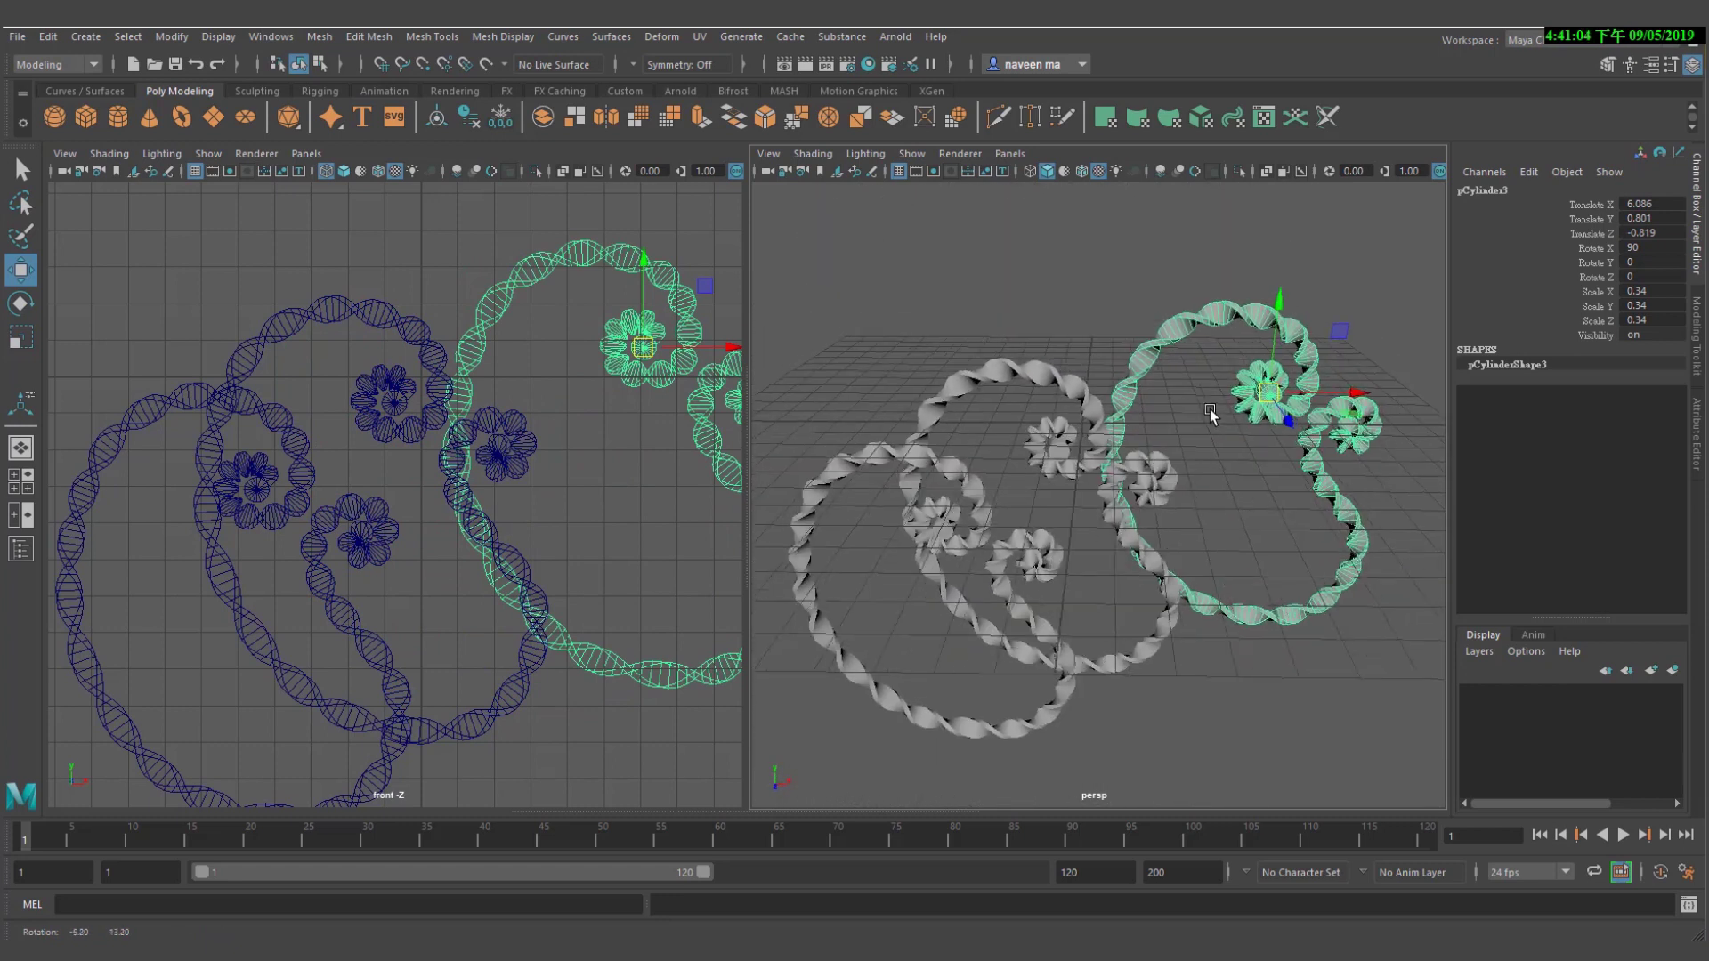
Delete the extra paisley copies so only the original remains
{"action": "left_click", "coordinate": [941, 549]}
{"action": "key", "text": "Delete"}
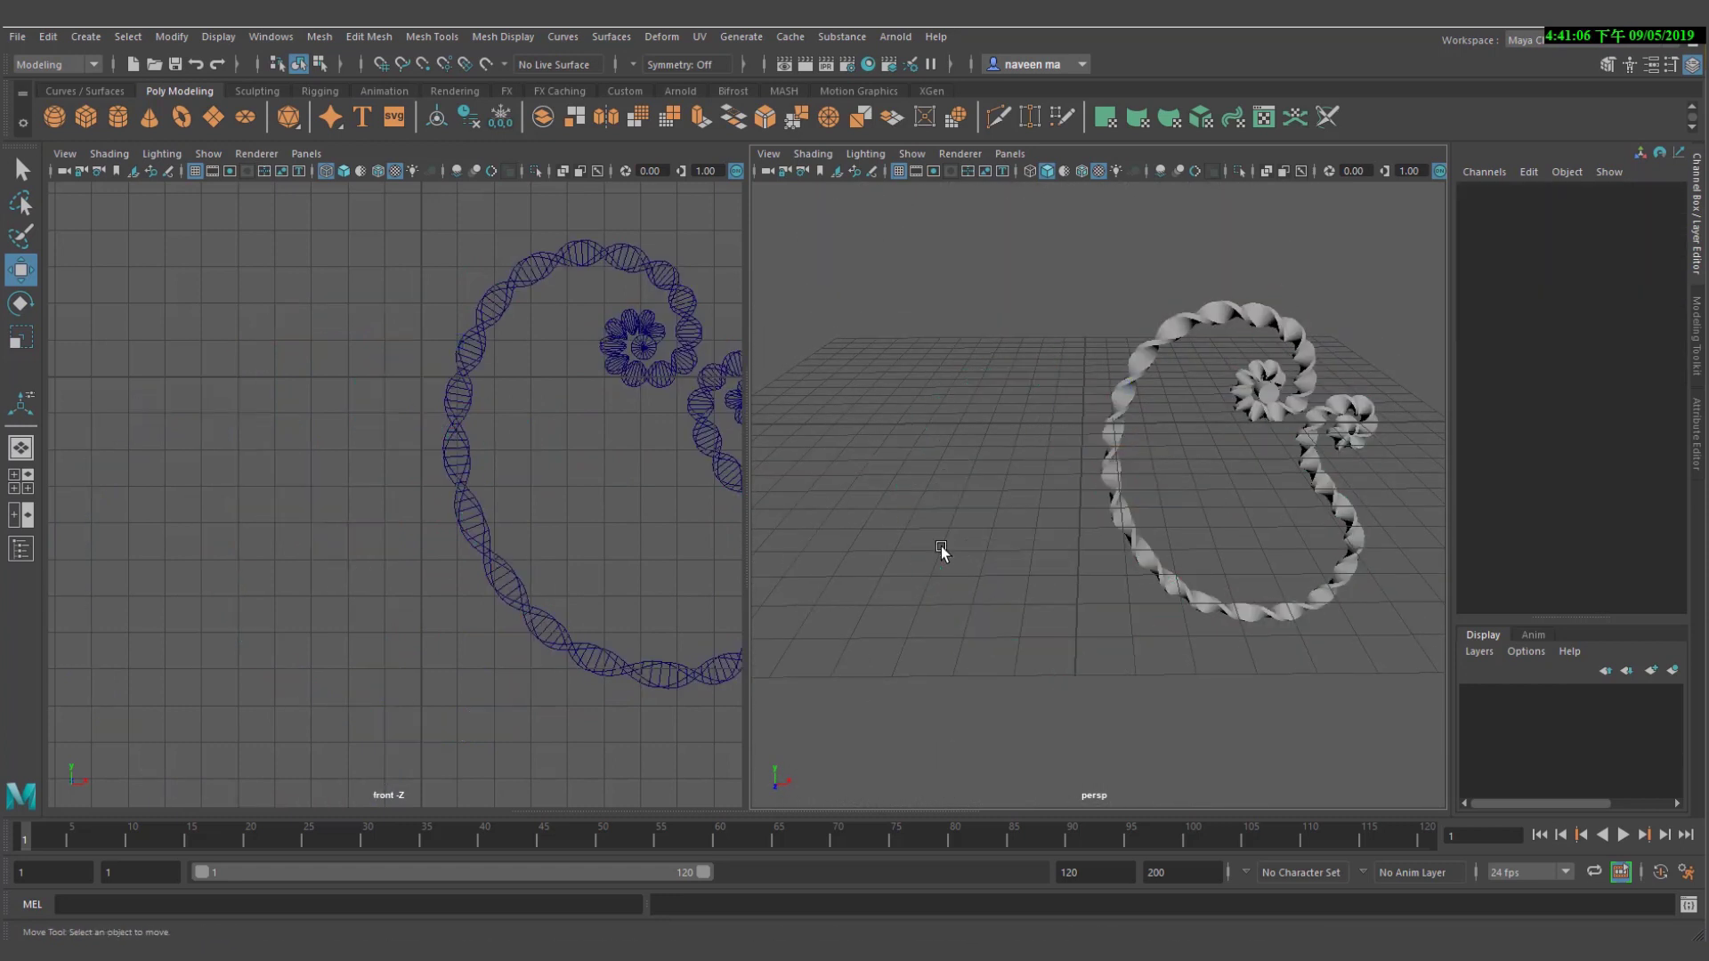
{"action": "right_click_drag", "start_coordinate": [1082, 505], "coordinate": [987, 492], "text": "alt"}
Open the Duplicate Special options window at its defaults and move it aside
{"action": "left_click_drag", "start_coordinate": [987, 492], "coordinate": [1011, 499], "text": "alt"}
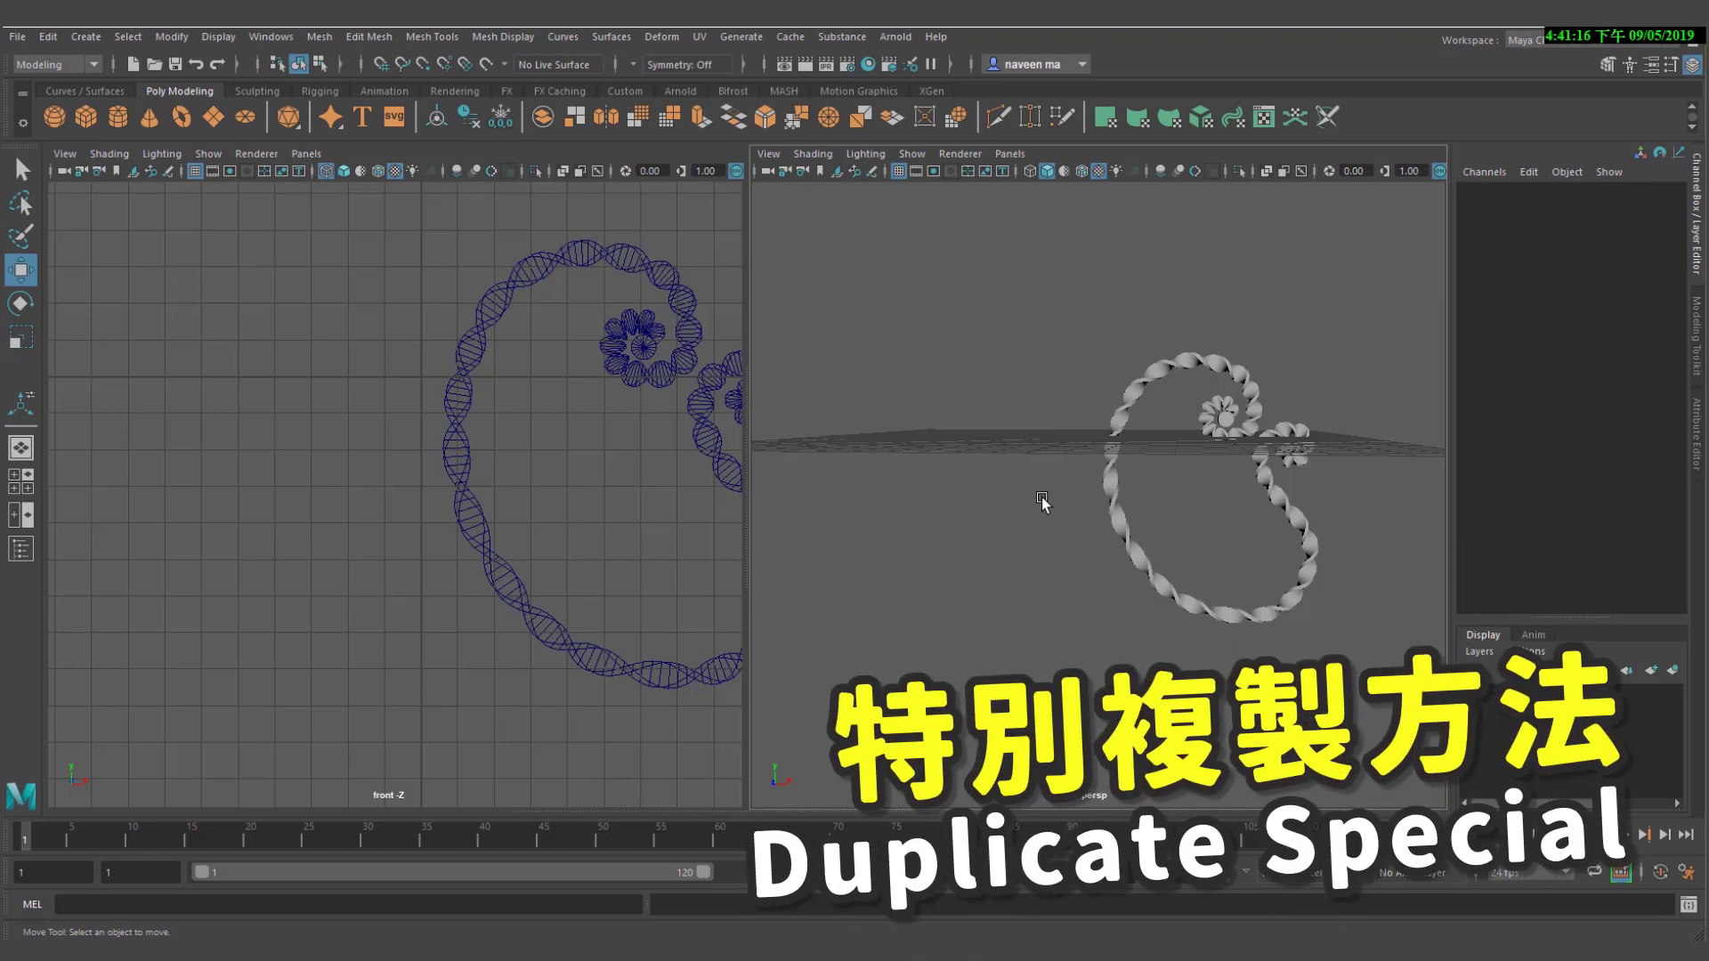
{"action": "left_click", "coordinate": [57, 39]}
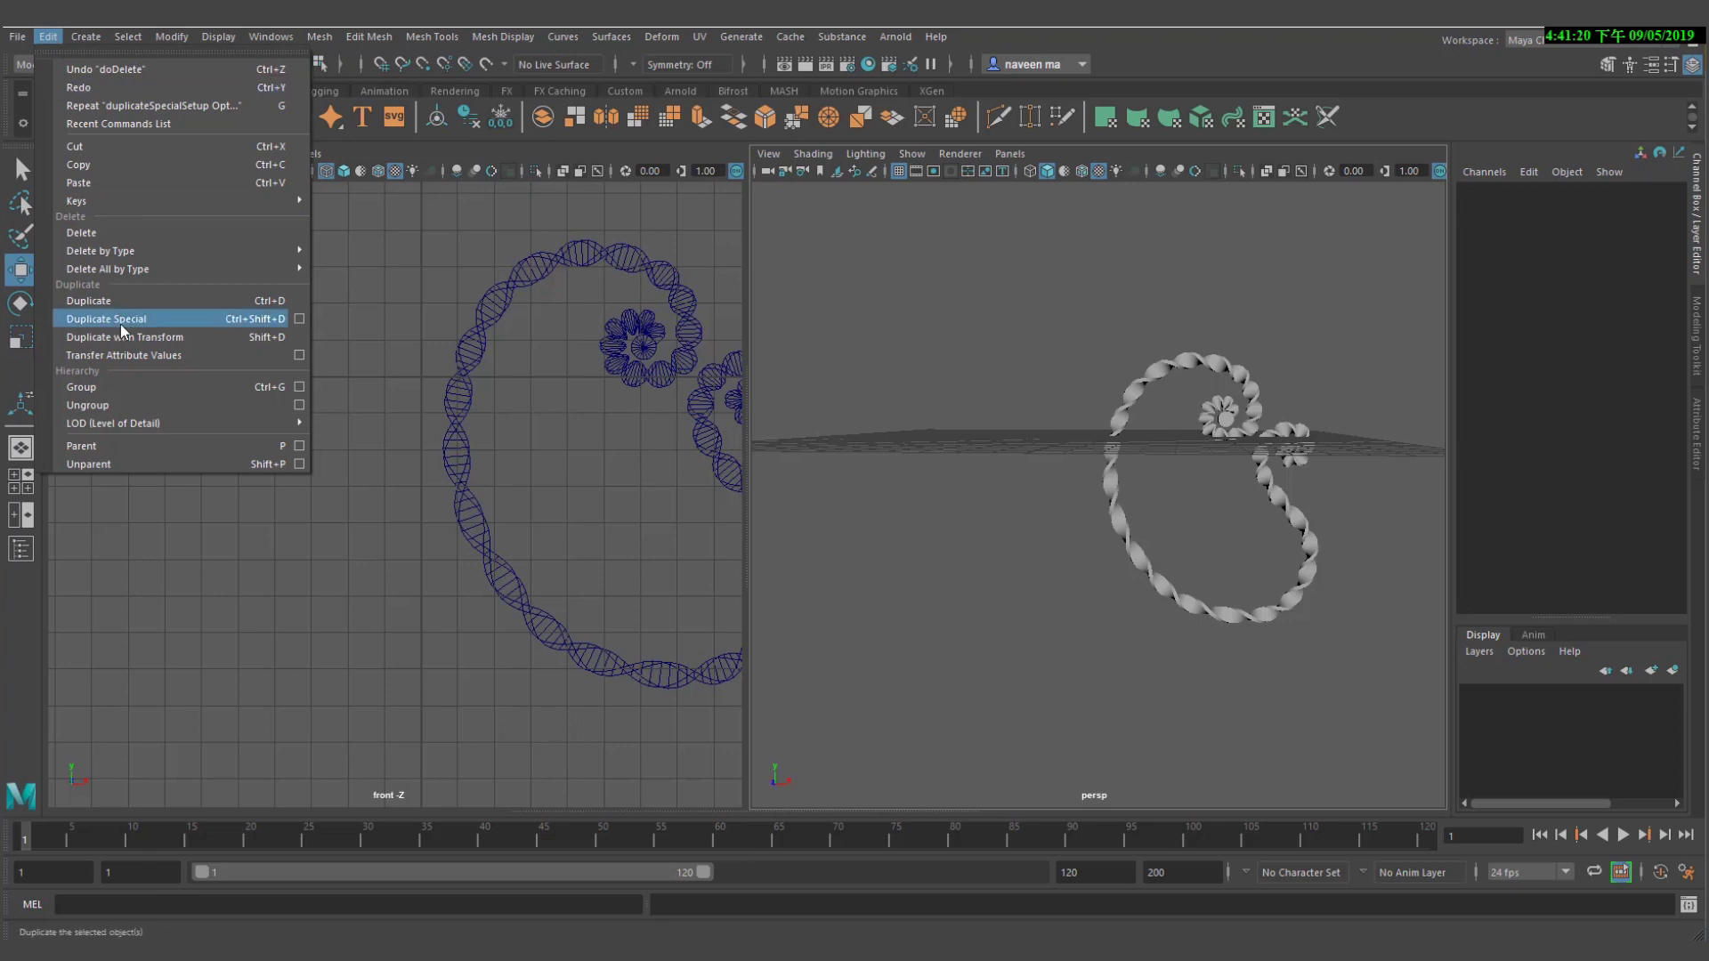
{"action": "left_click", "coordinate": [297, 323]}
{"action": "left_click_drag", "start_coordinate": [735, 272], "coordinate": [822, 237]}
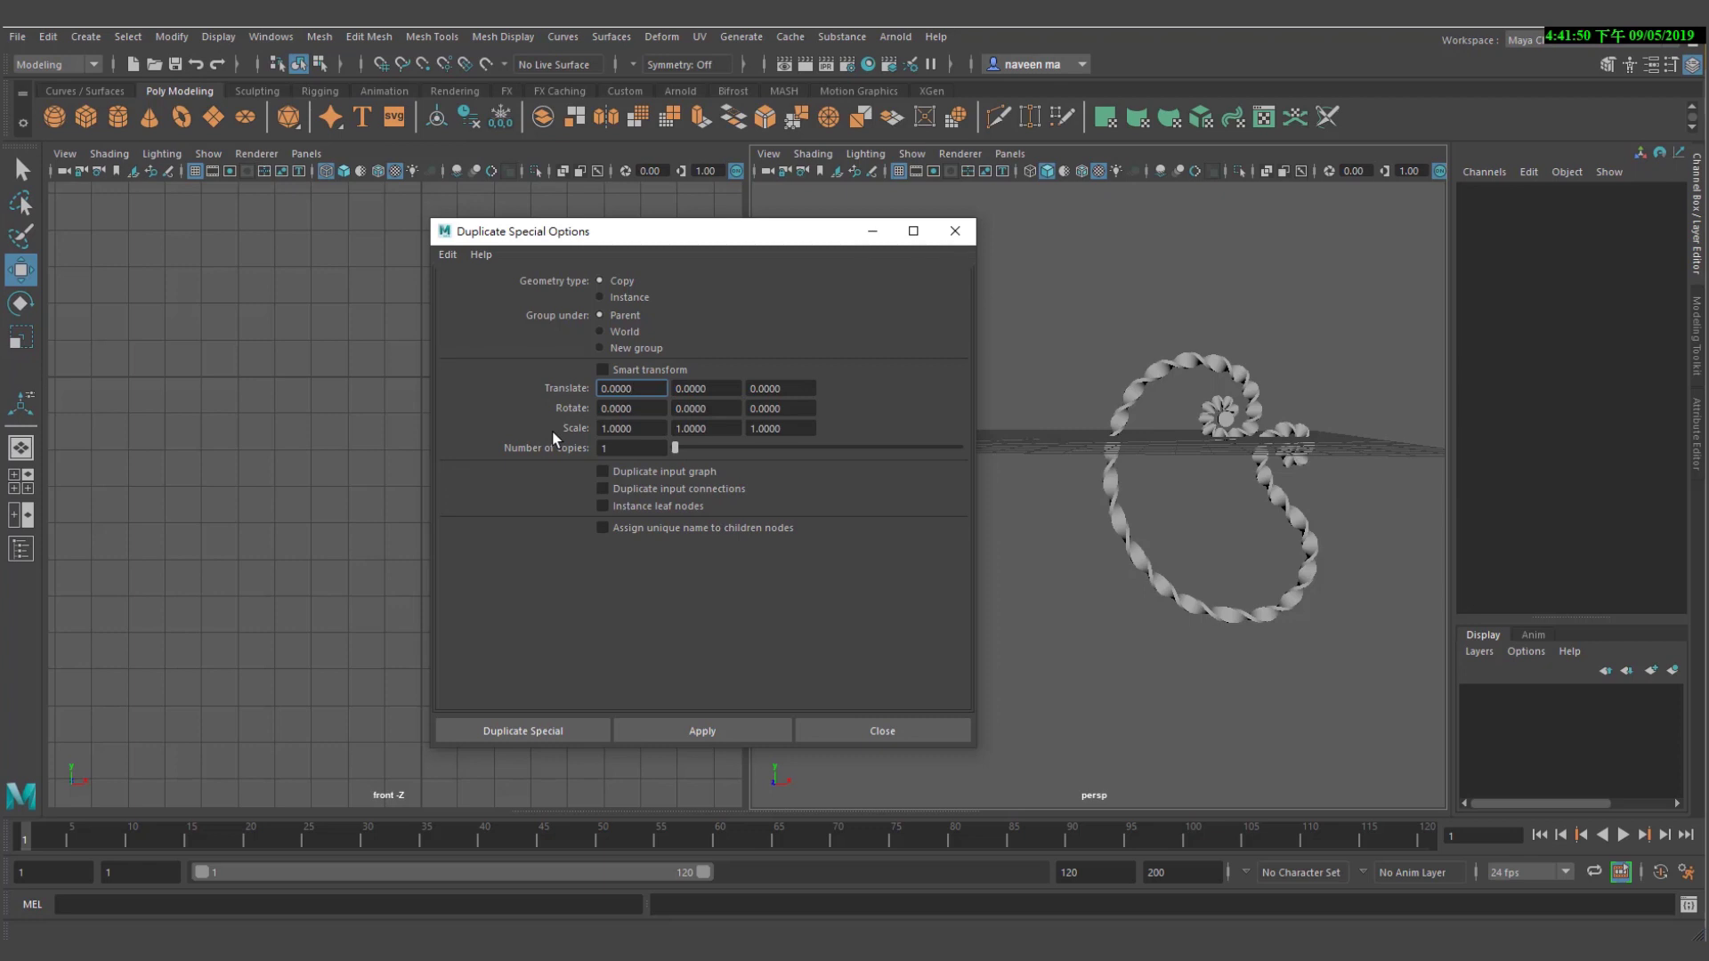
Group the paisley model as group1 with Ctrl+G, pivoting at the origin
{"action": "left_click", "coordinate": [1123, 402]}
{"action": "key", "text": "ctrl+g"}
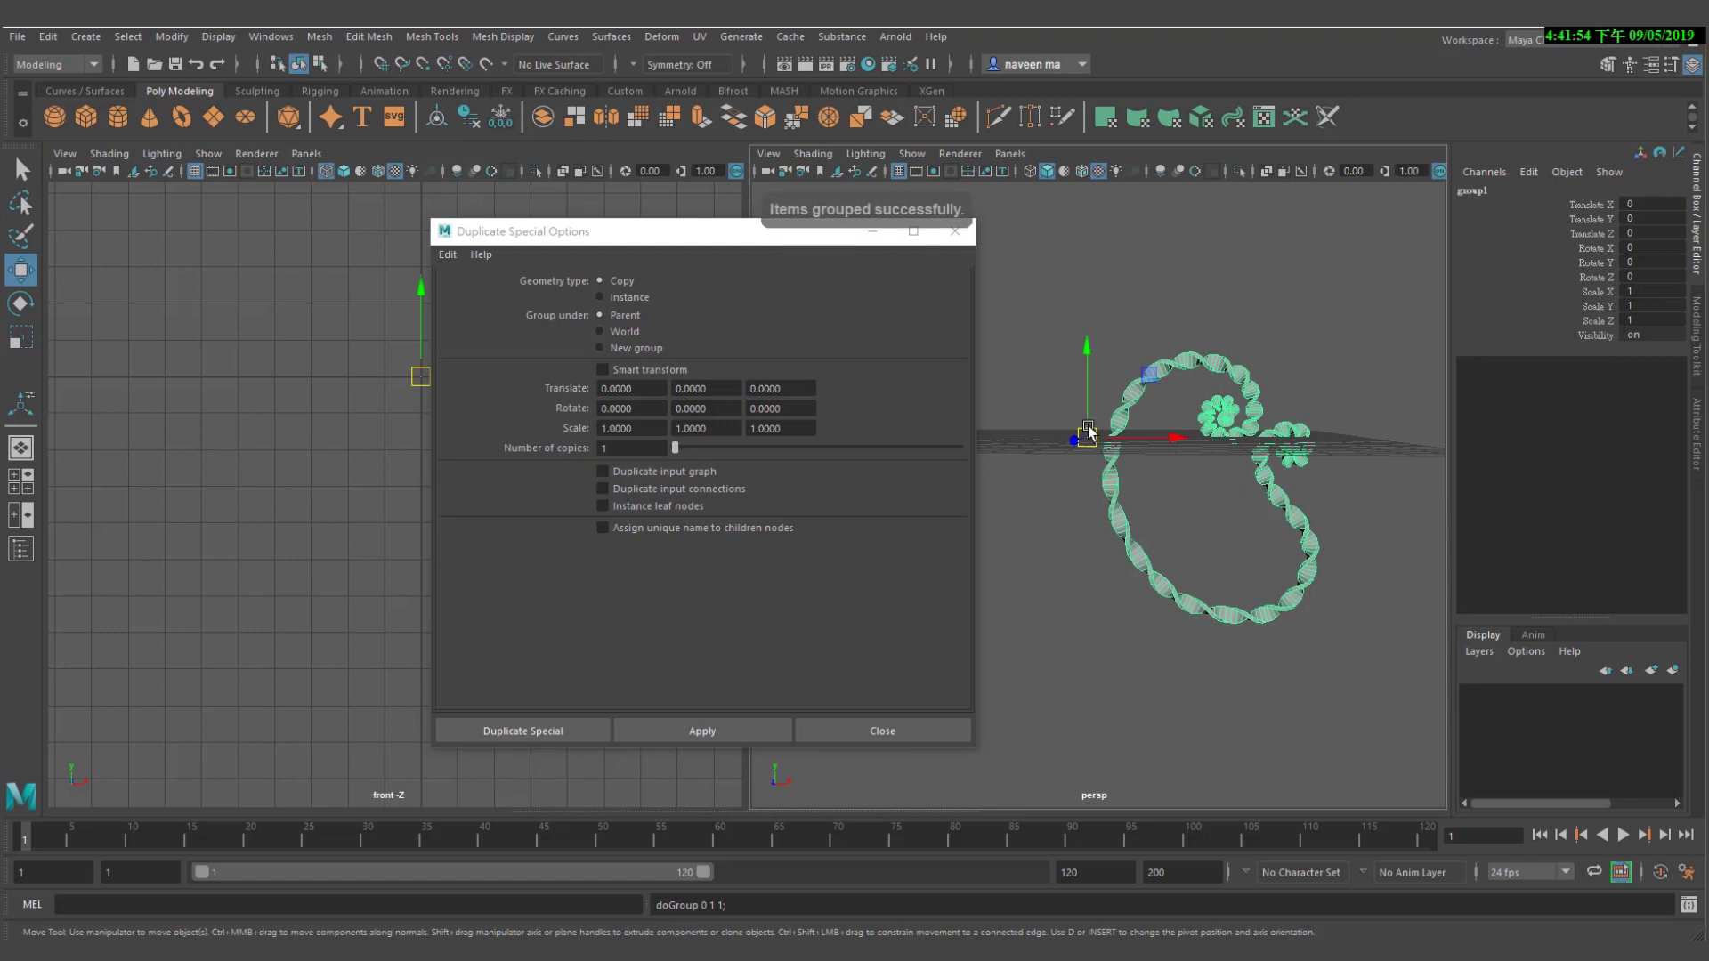
{"action": "right_click_drag", "start_coordinate": [1146, 403], "coordinate": [1132, 405], "text": "alt"}
{"action": "mouse_move", "coordinate": [1132, 405]}
{"action": "left_mouse_down", "text": "alt"}
{"action": "mouse_move", "coordinate": [1167, 431]}
{"action": "mouse_move", "coordinate": [1022, 366]}
{"action": "left_mouse_up", "text": "alt"}
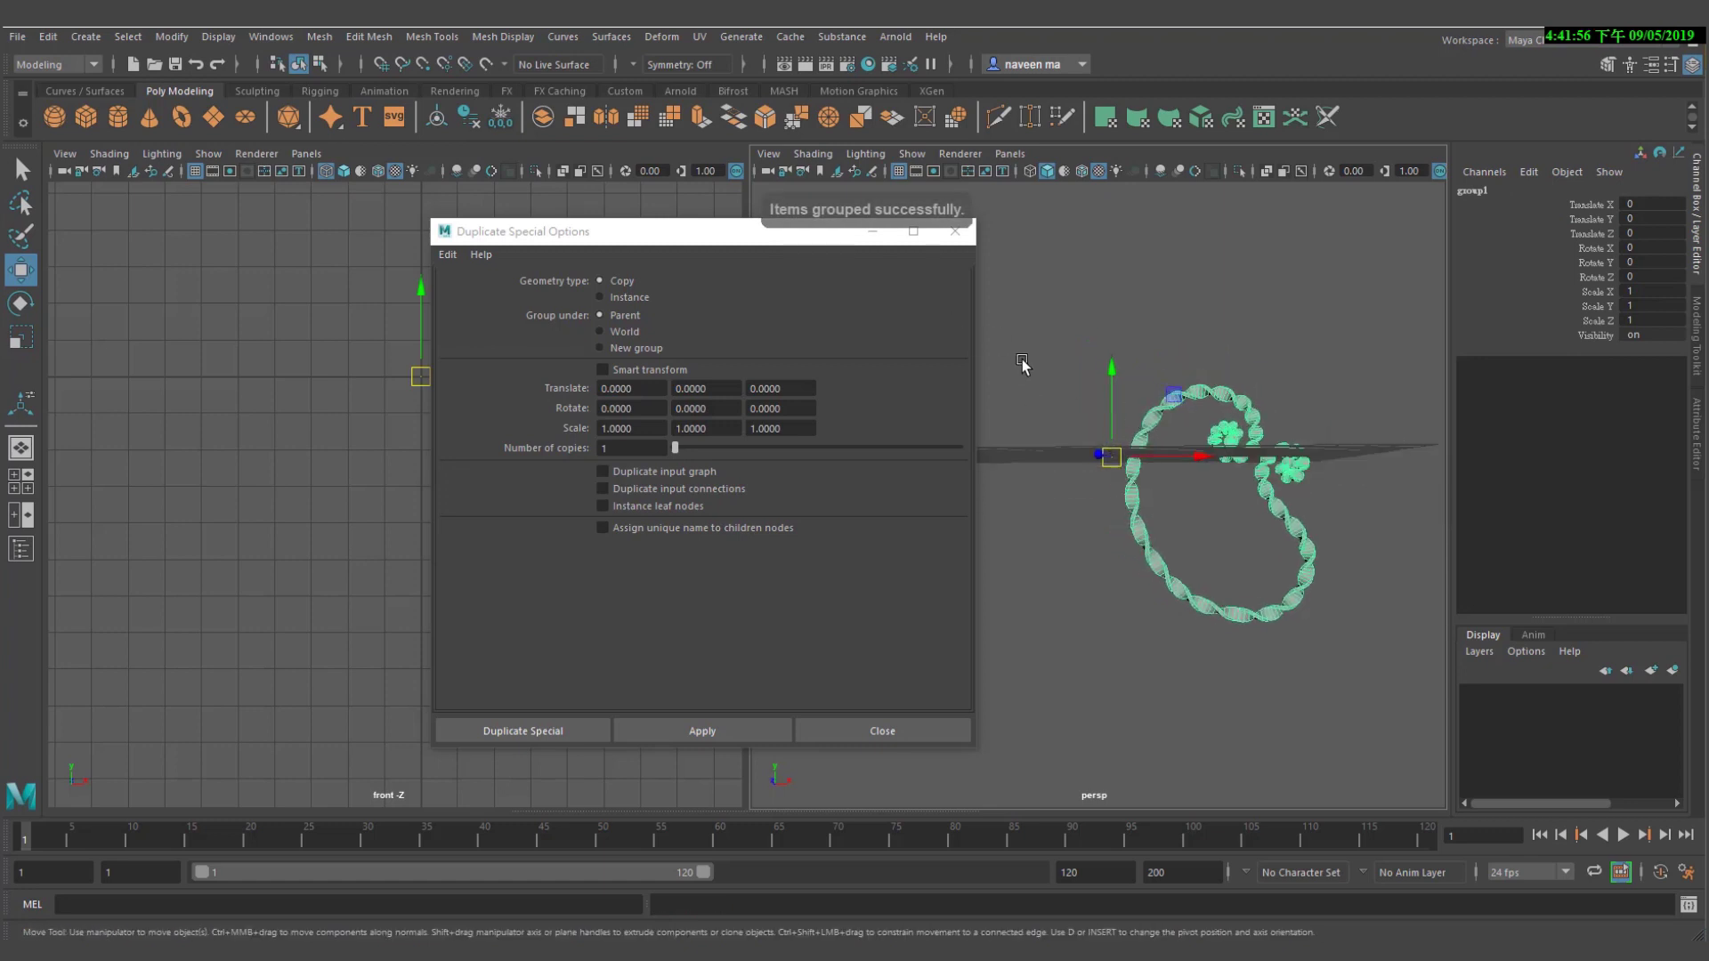
{"action": "left_click_drag", "start_coordinate": [710, 228], "coordinate": [618, 226]}
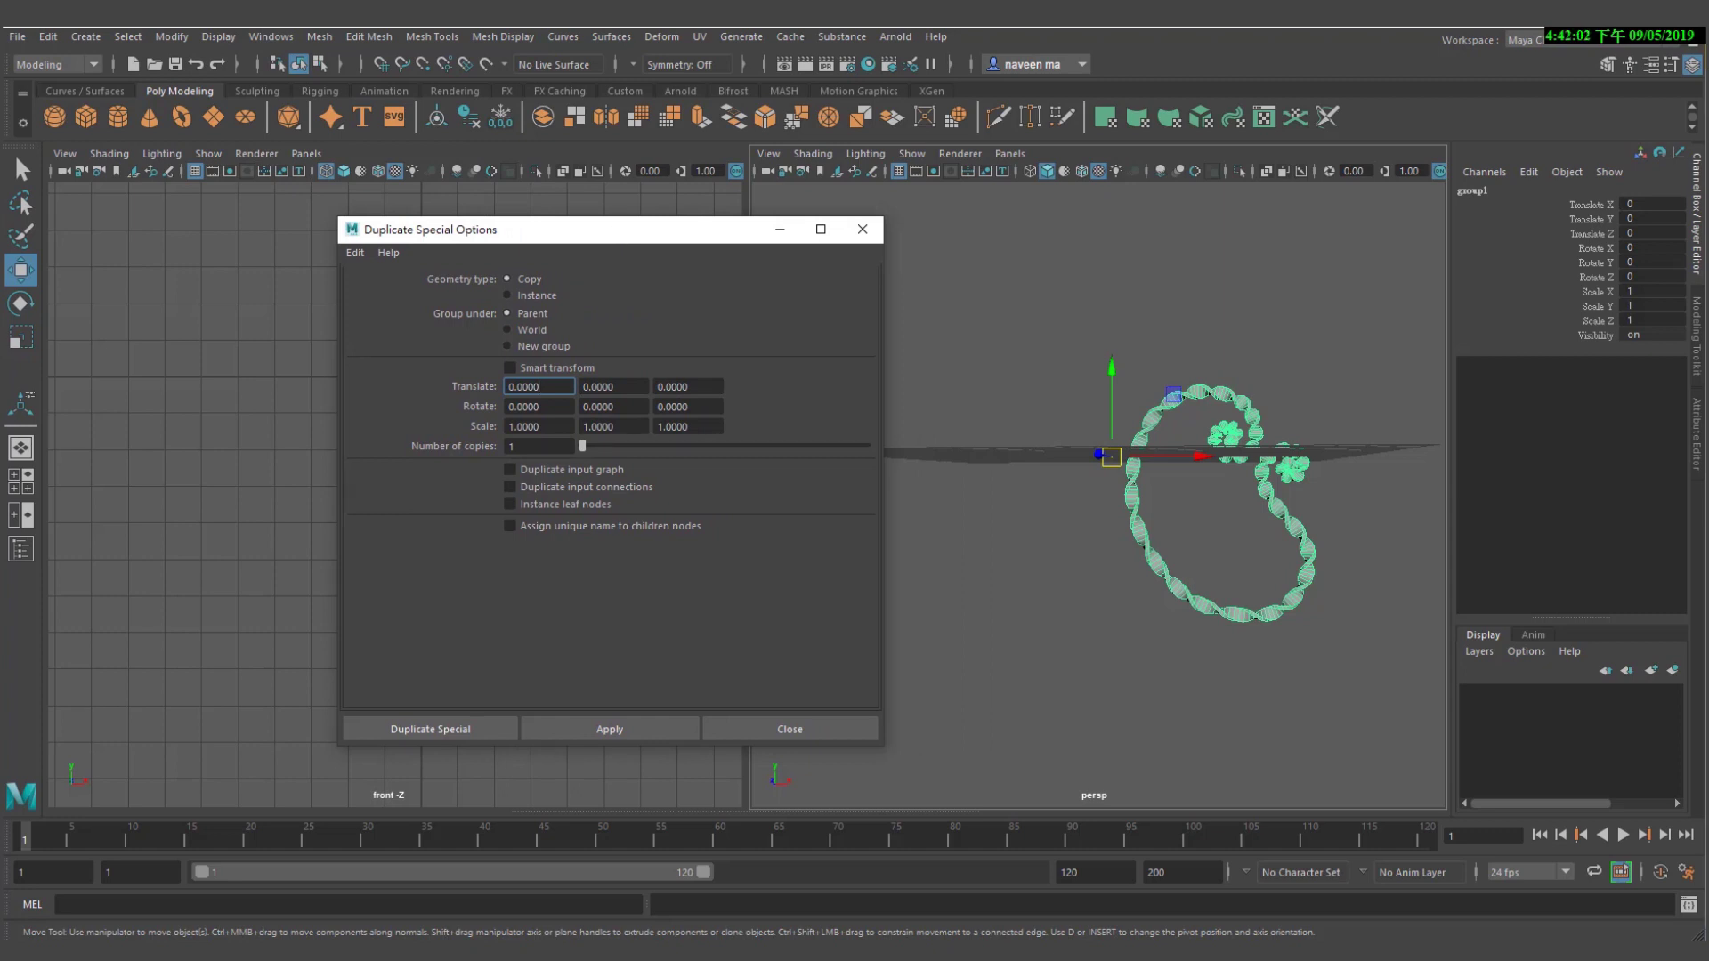
In Calculator, compute 360 ÷ 10 = 36 degrees between copies
{"action": "key", "text": "alt+Tab"}
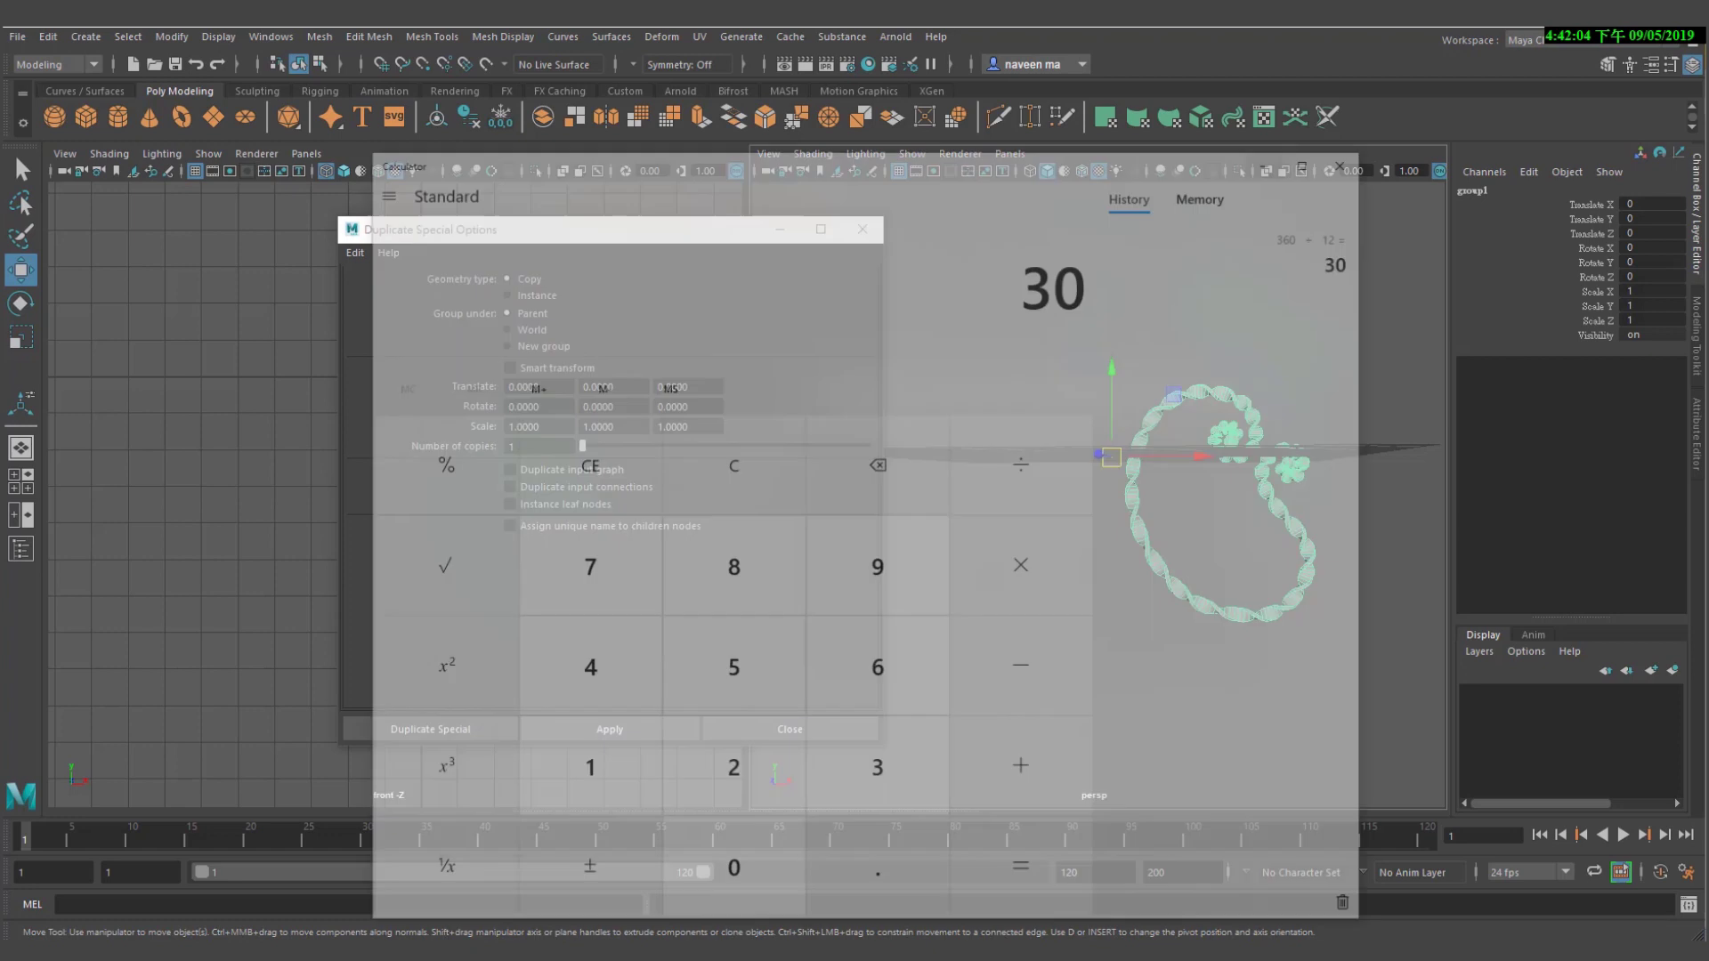
{"action": "left_click", "coordinate": [772, 392]}
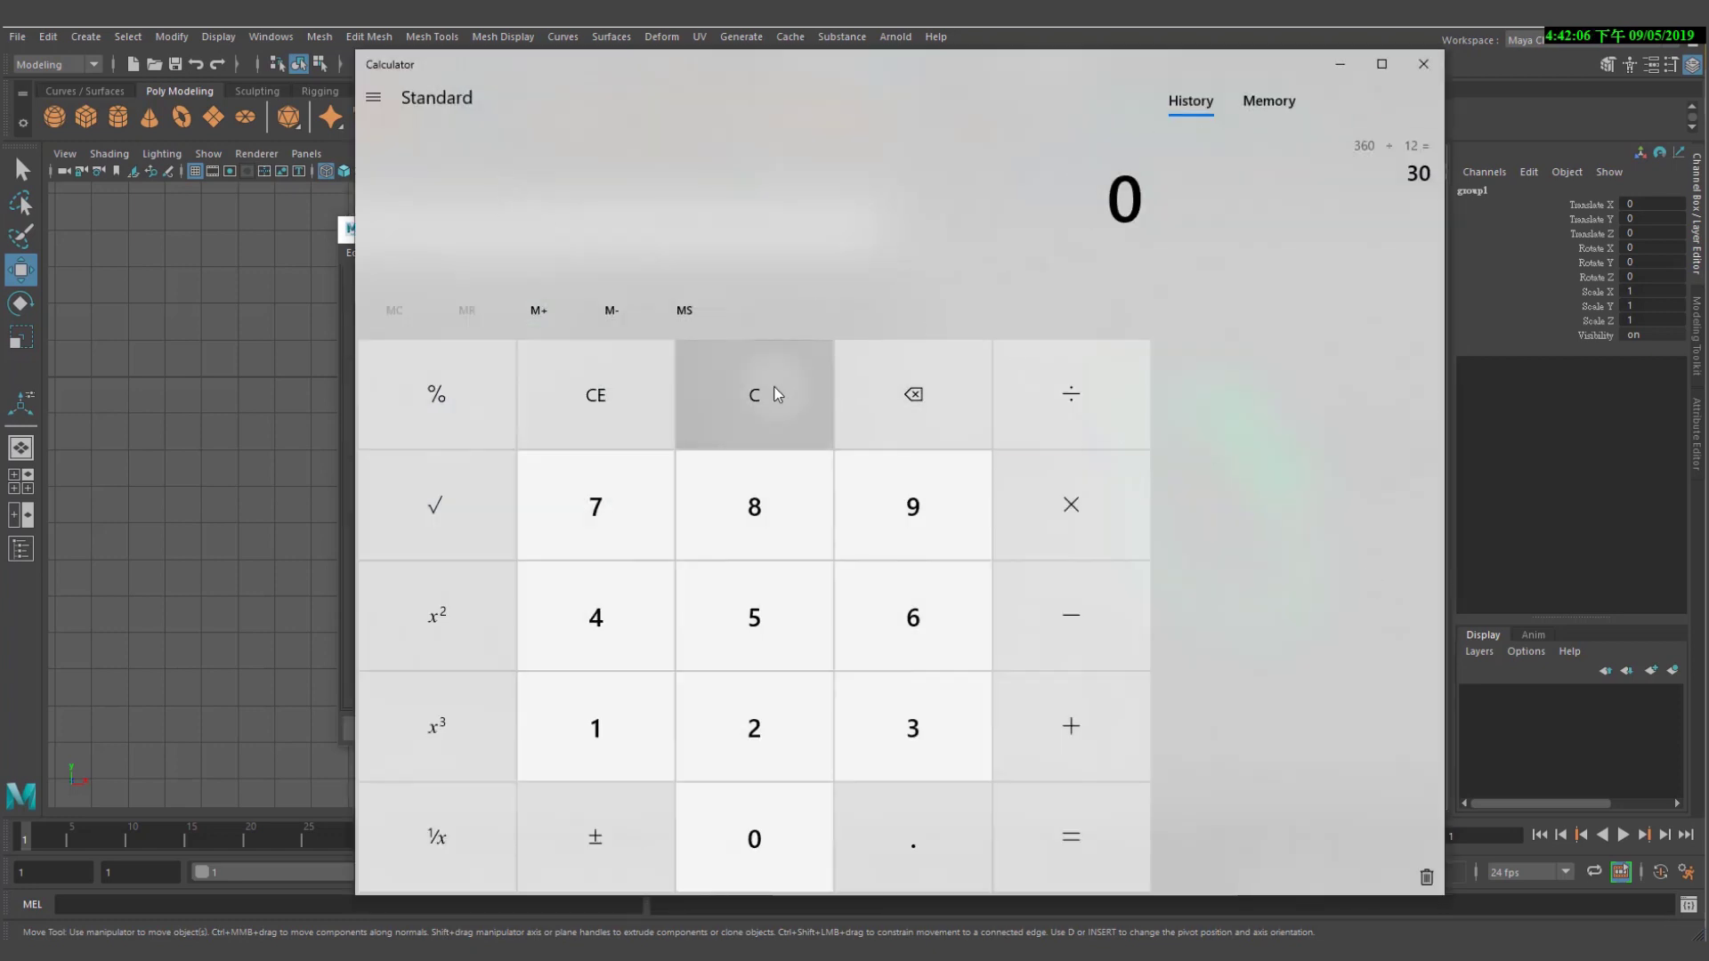
{"action": "left_click_drag", "start_coordinate": [1442, 52], "coordinate": [1118, 207]}
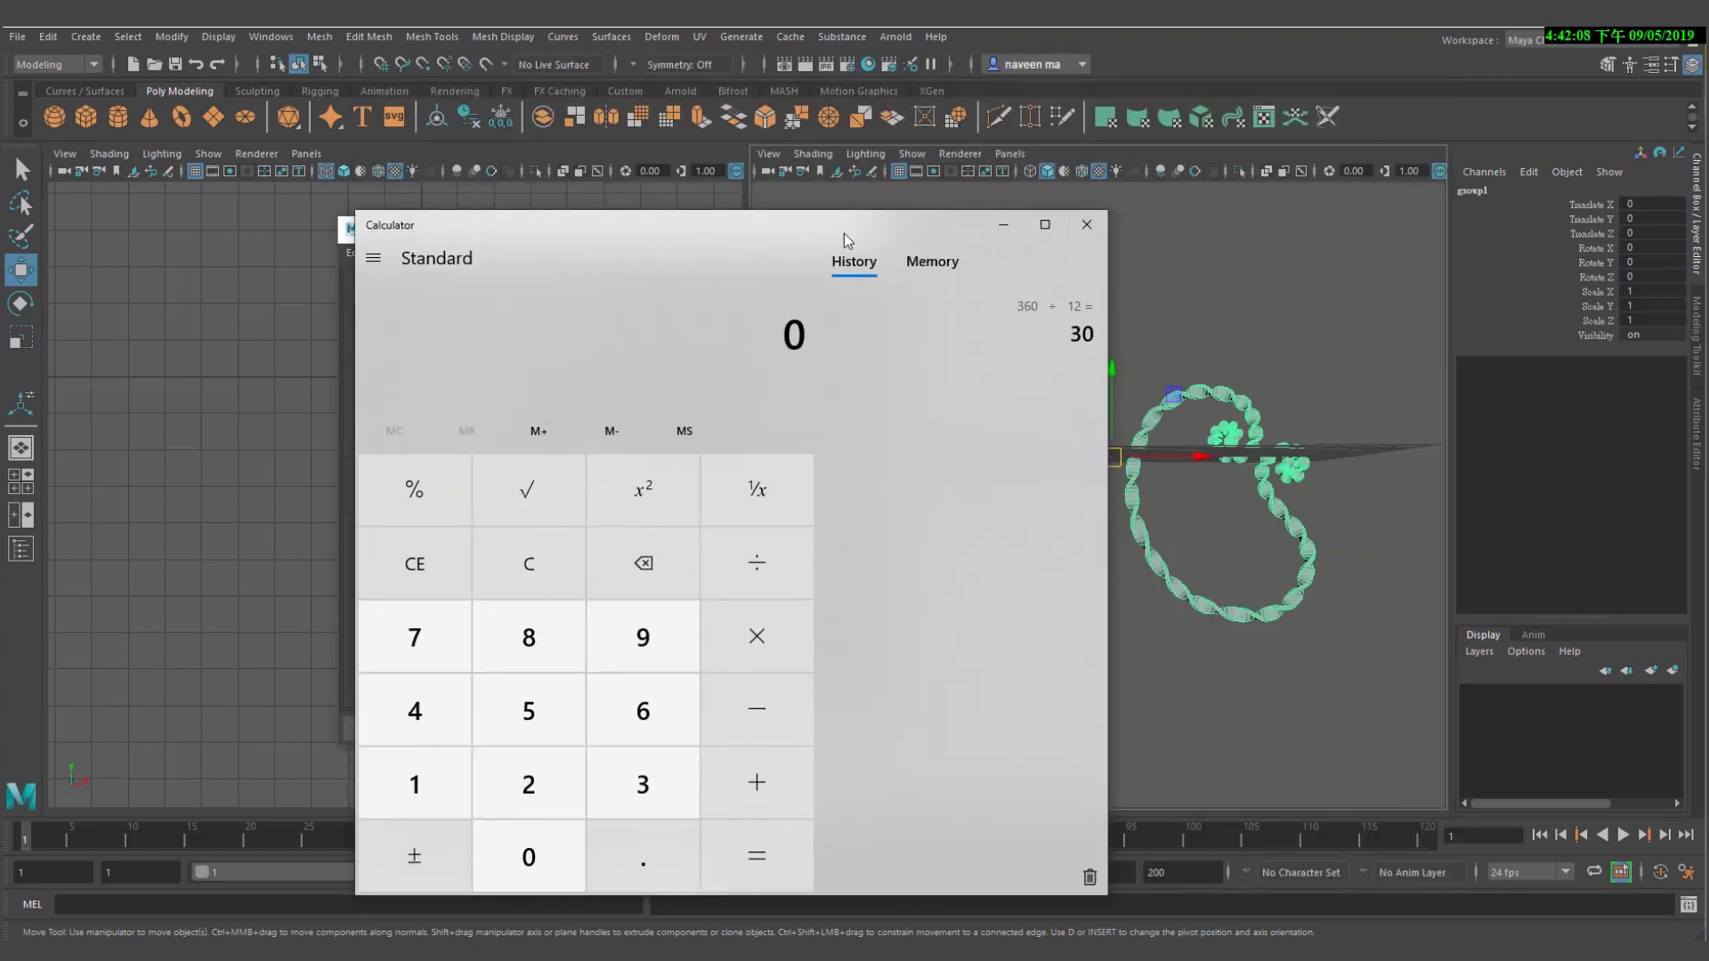
{"action": "left_click_drag", "start_coordinate": [843, 230], "coordinate": [684, 213]}
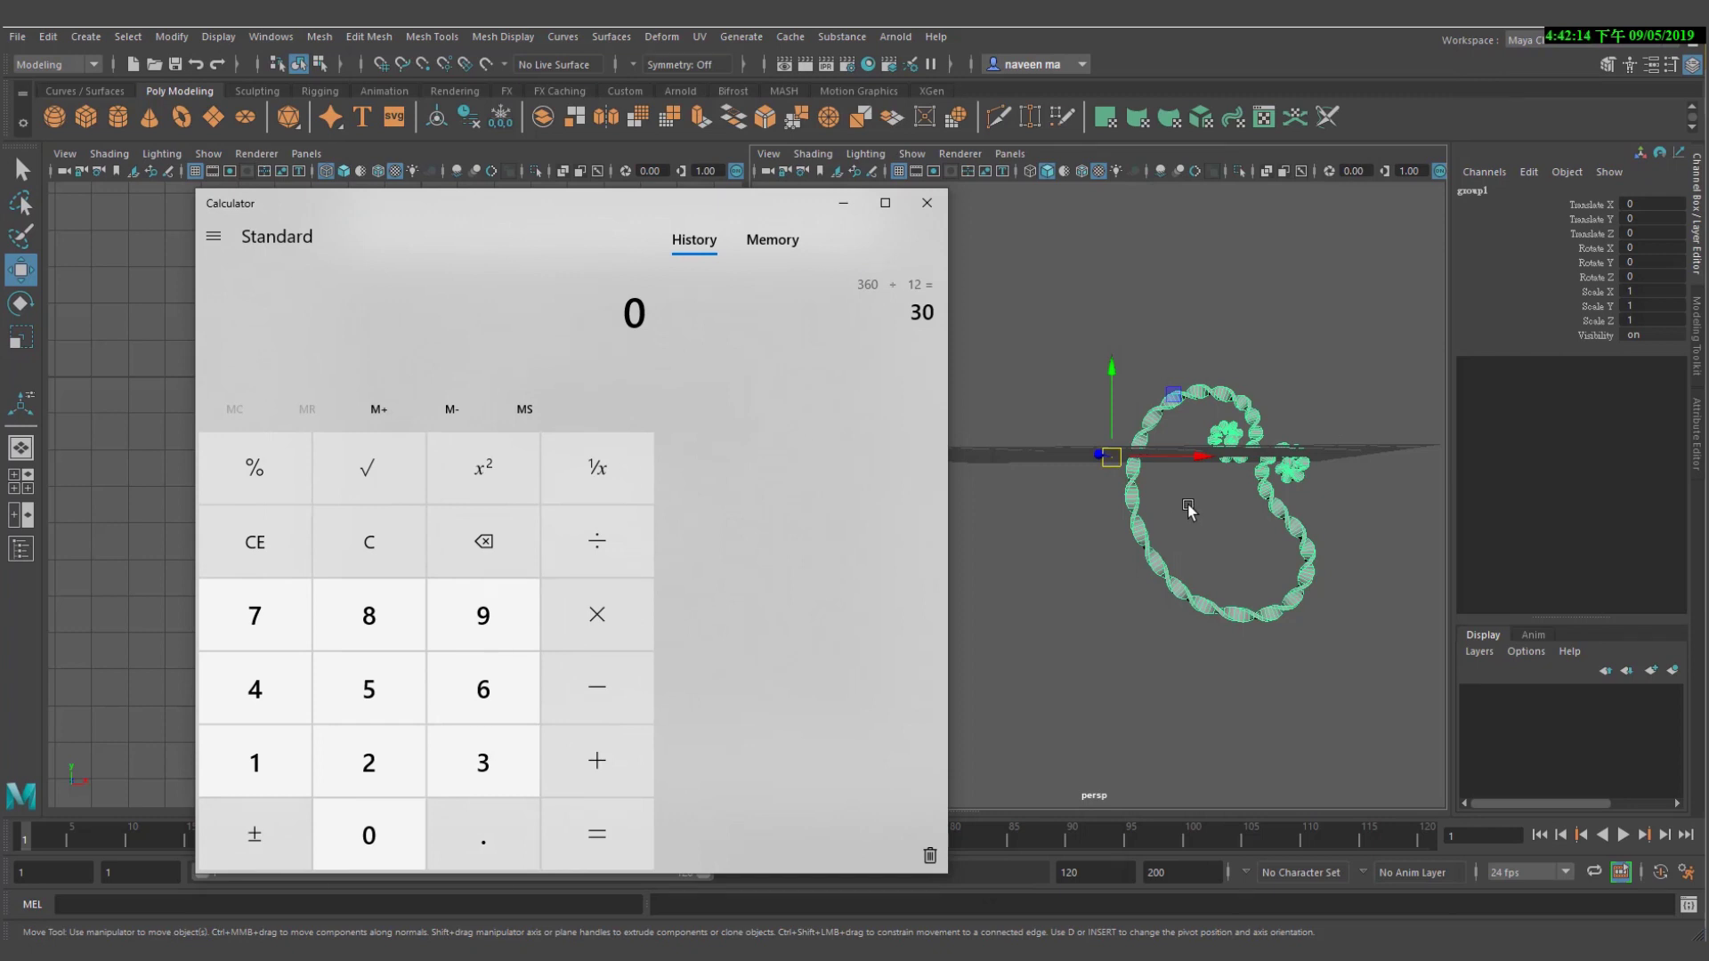
{"action": "left_click_drag", "start_coordinate": [567, 210], "coordinate": [577, 186]}
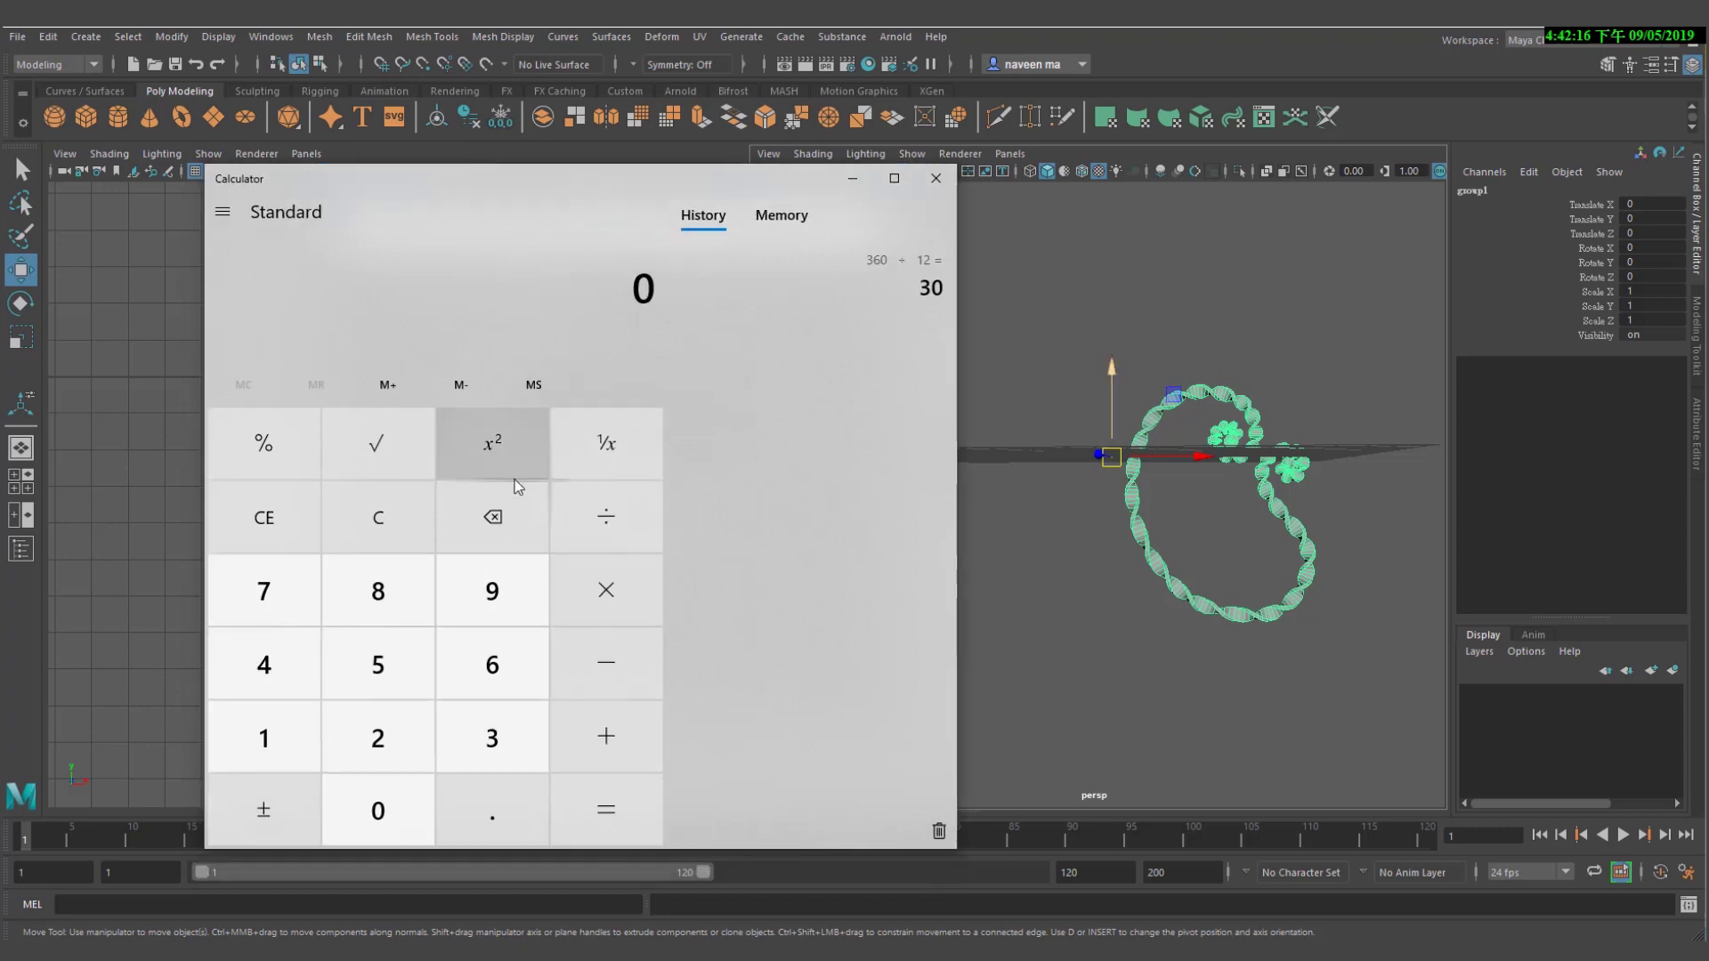
{"action": "type", "text": "360"}
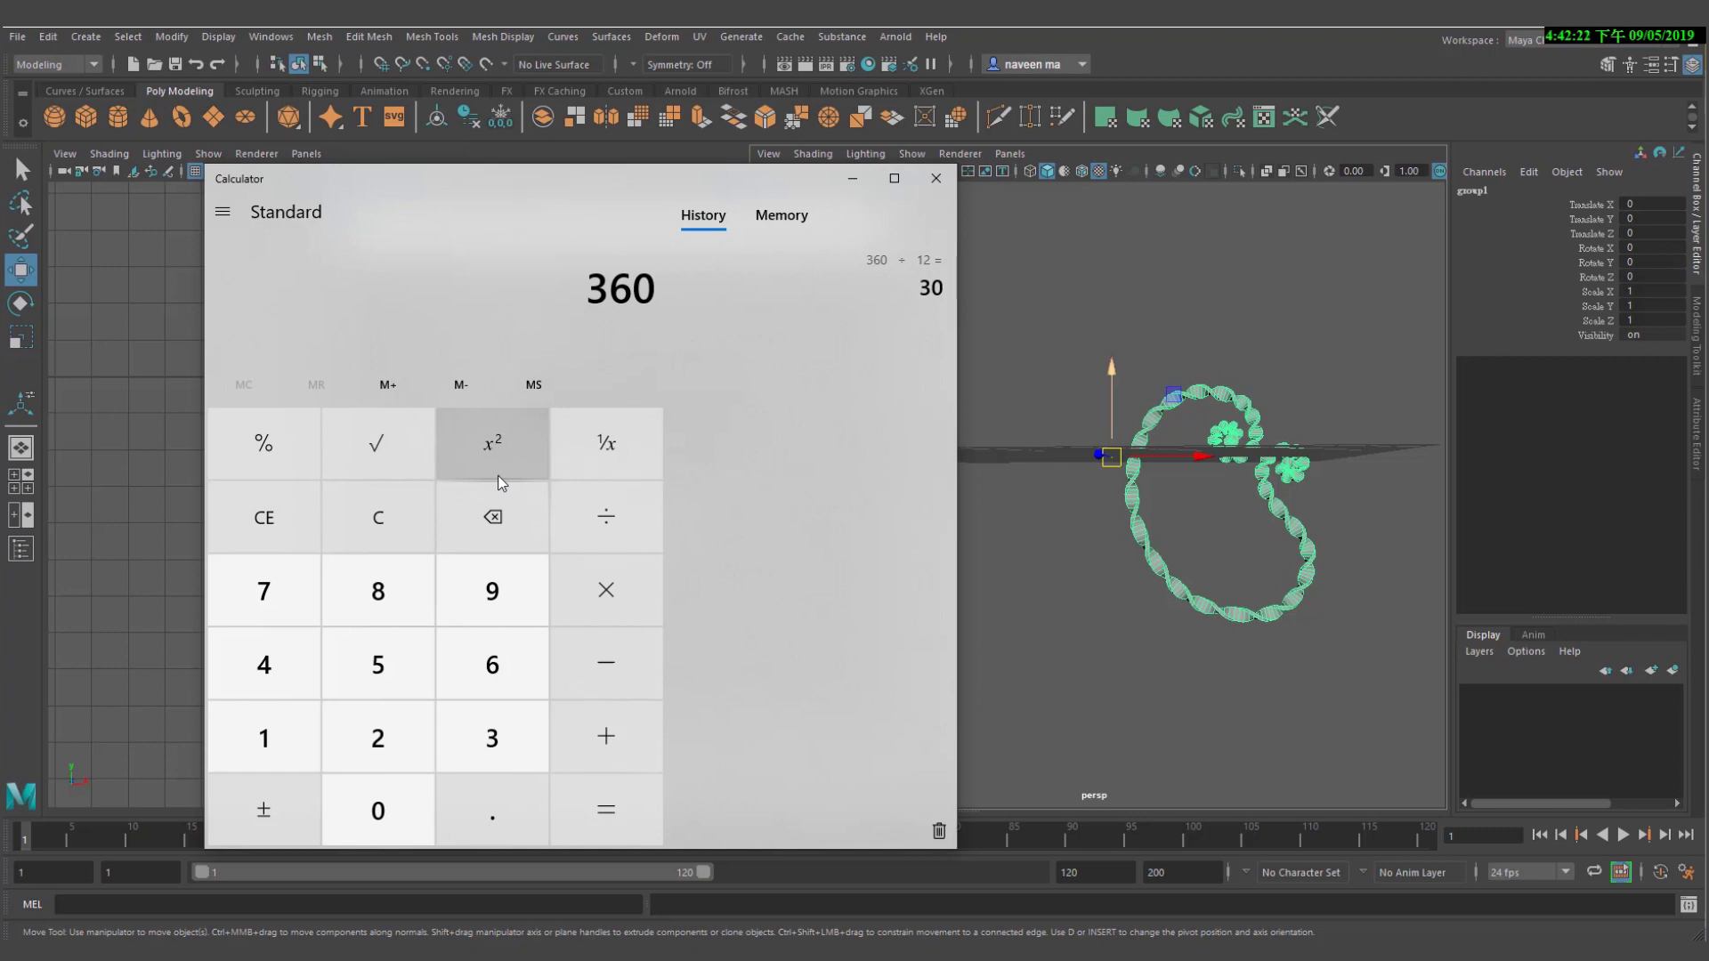
{"action": "key", "text": "slash"}
{"action": "type", "text": "10"}
{"action": "key", "text": "Return"}
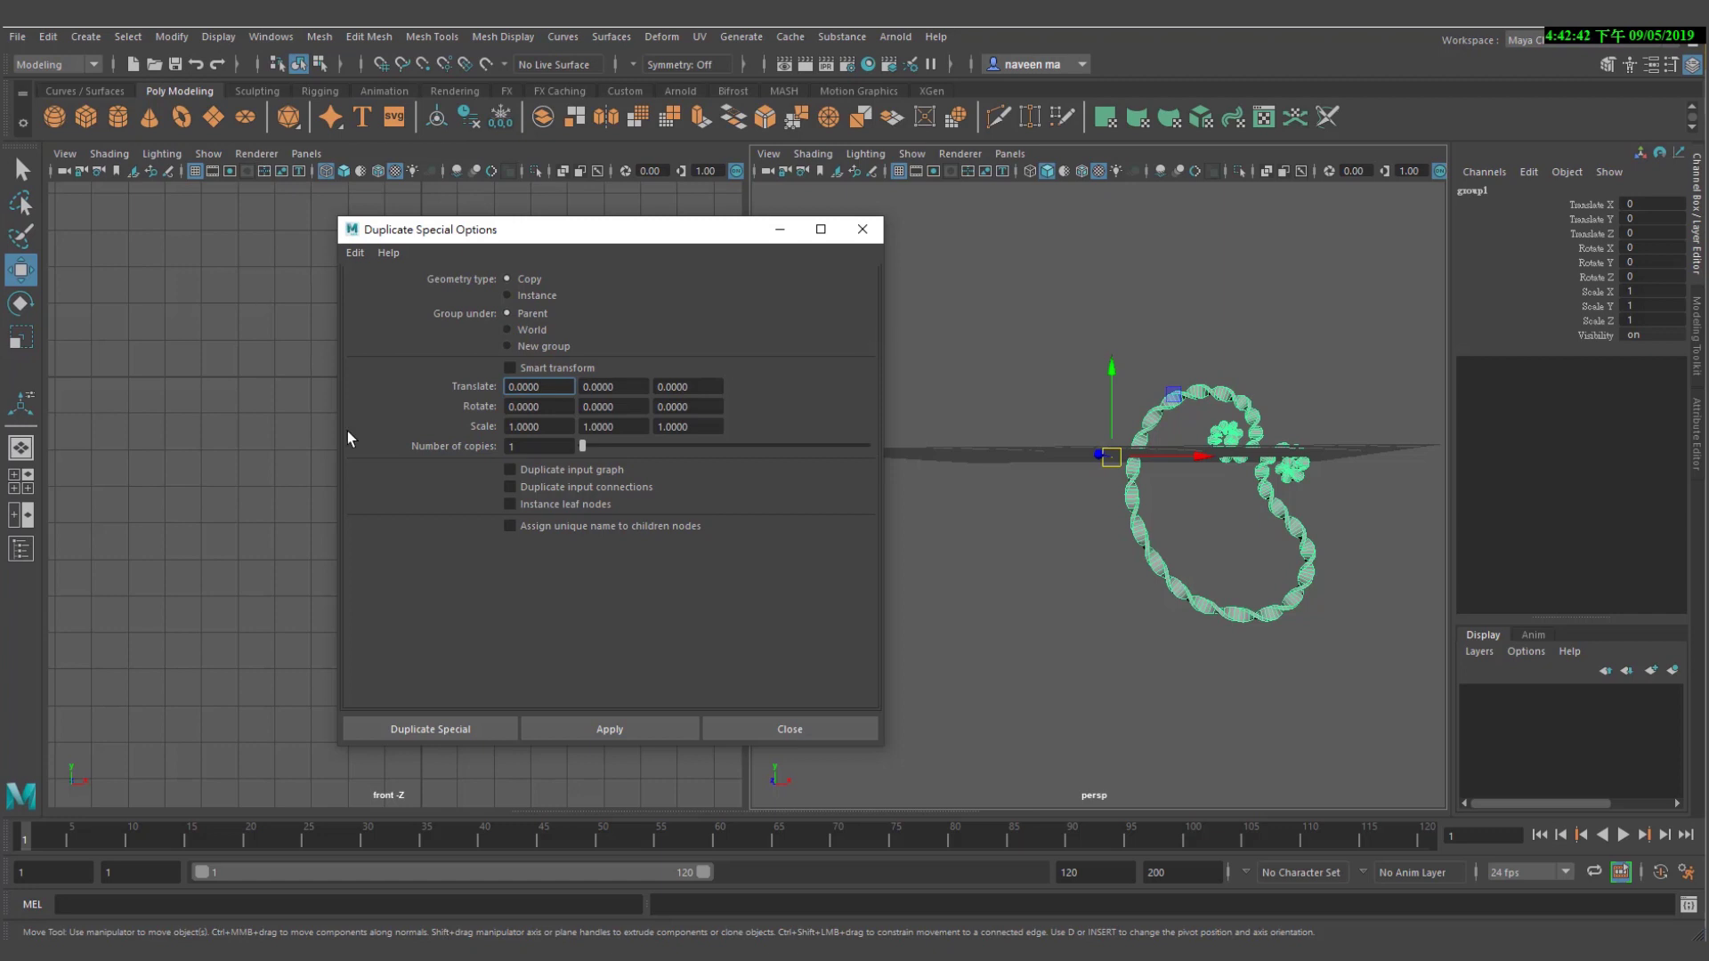
Set Duplicate Special Rotate Z to 36 and Number of copies to 9
{"action": "left_click", "coordinate": [549, 405]}
{"action": "left_click", "coordinate": [622, 406]}
{"action": "left_click", "coordinate": [686, 406]}
{"action": "left_click", "coordinate": [530, 406]}
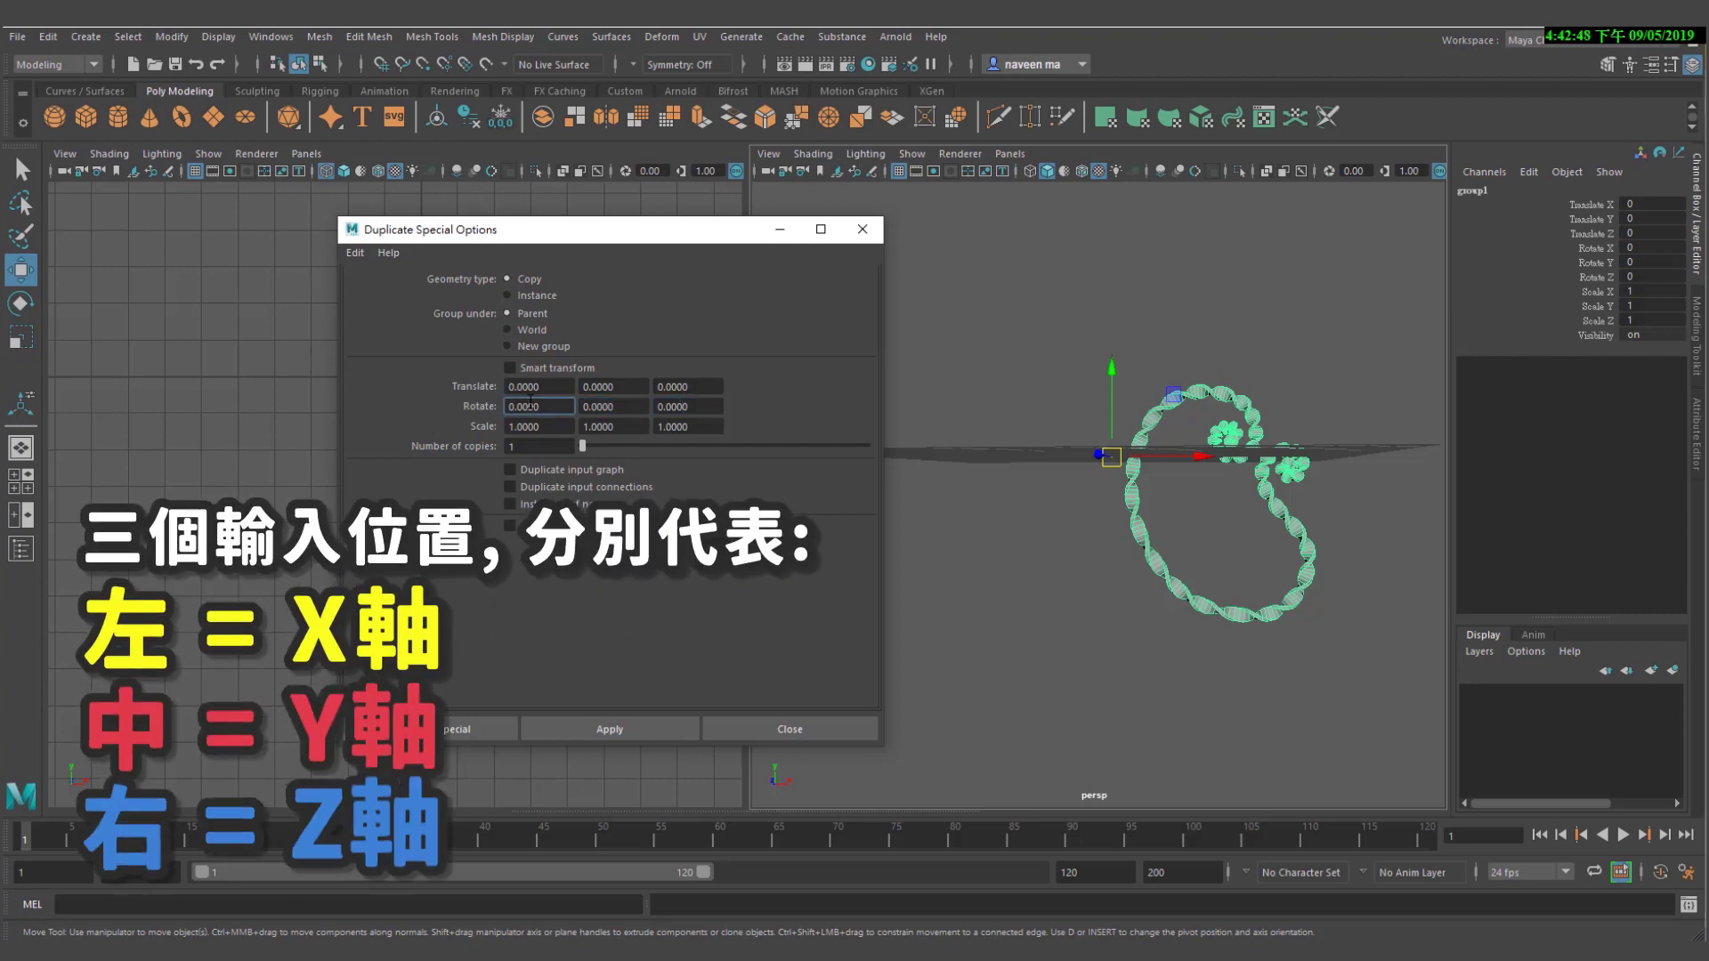
{"action": "left_click", "coordinate": [614, 406]}
{"action": "left_click", "coordinate": [698, 407]}
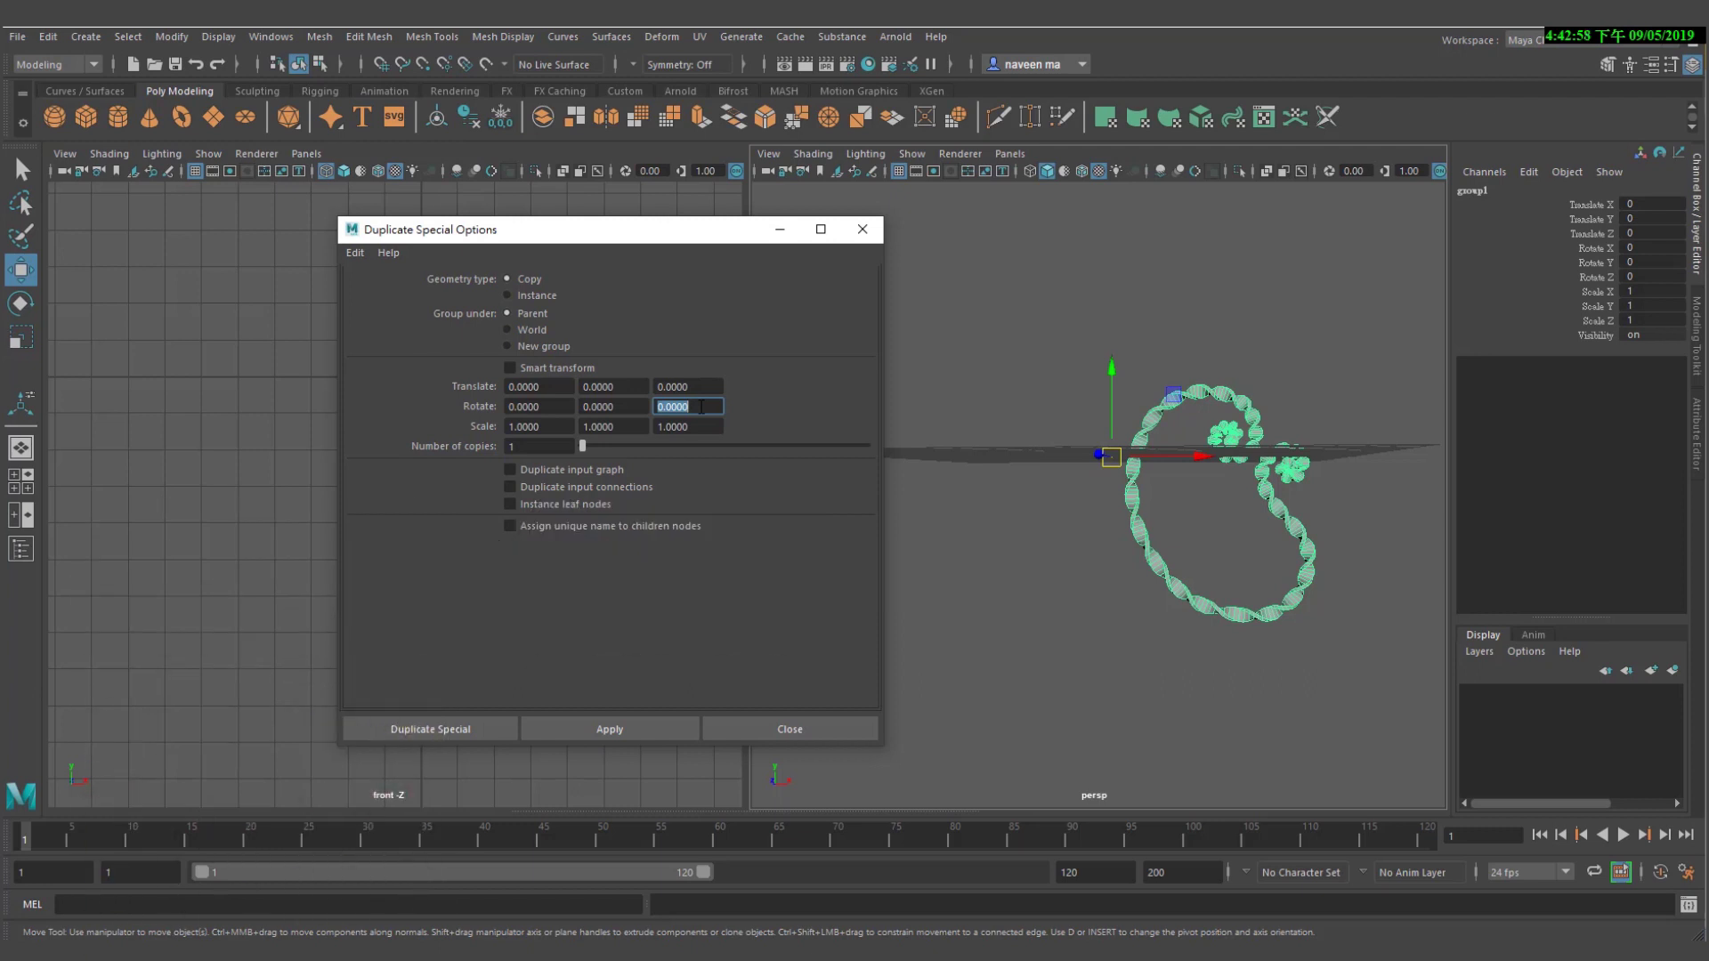
{"action": "type", "text": "36"}
{"action": "left_click", "coordinate": [539, 447]}
{"action": "type", "text": "0"}
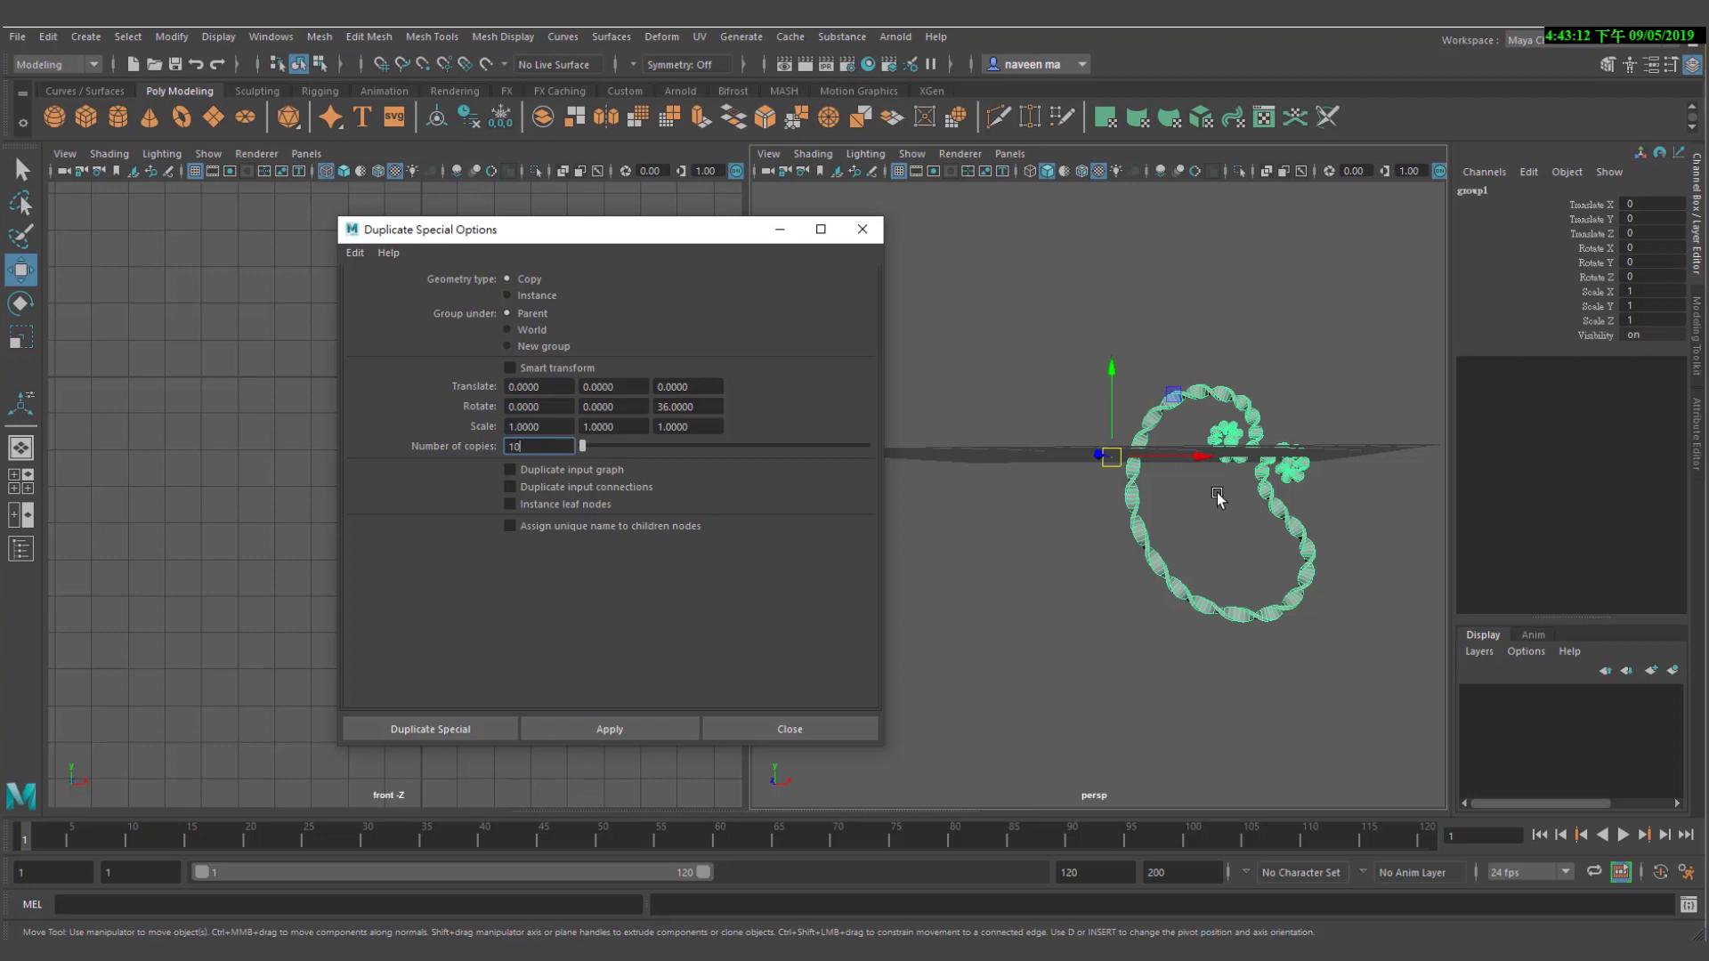
{"action": "double_click", "coordinate": [514, 447]}
{"action": "type", "text": "9"}
Apply Duplicate Special to create nine 36° rotated paisley copies forming a rosette
{"action": "left_click", "coordinate": [639, 729]}
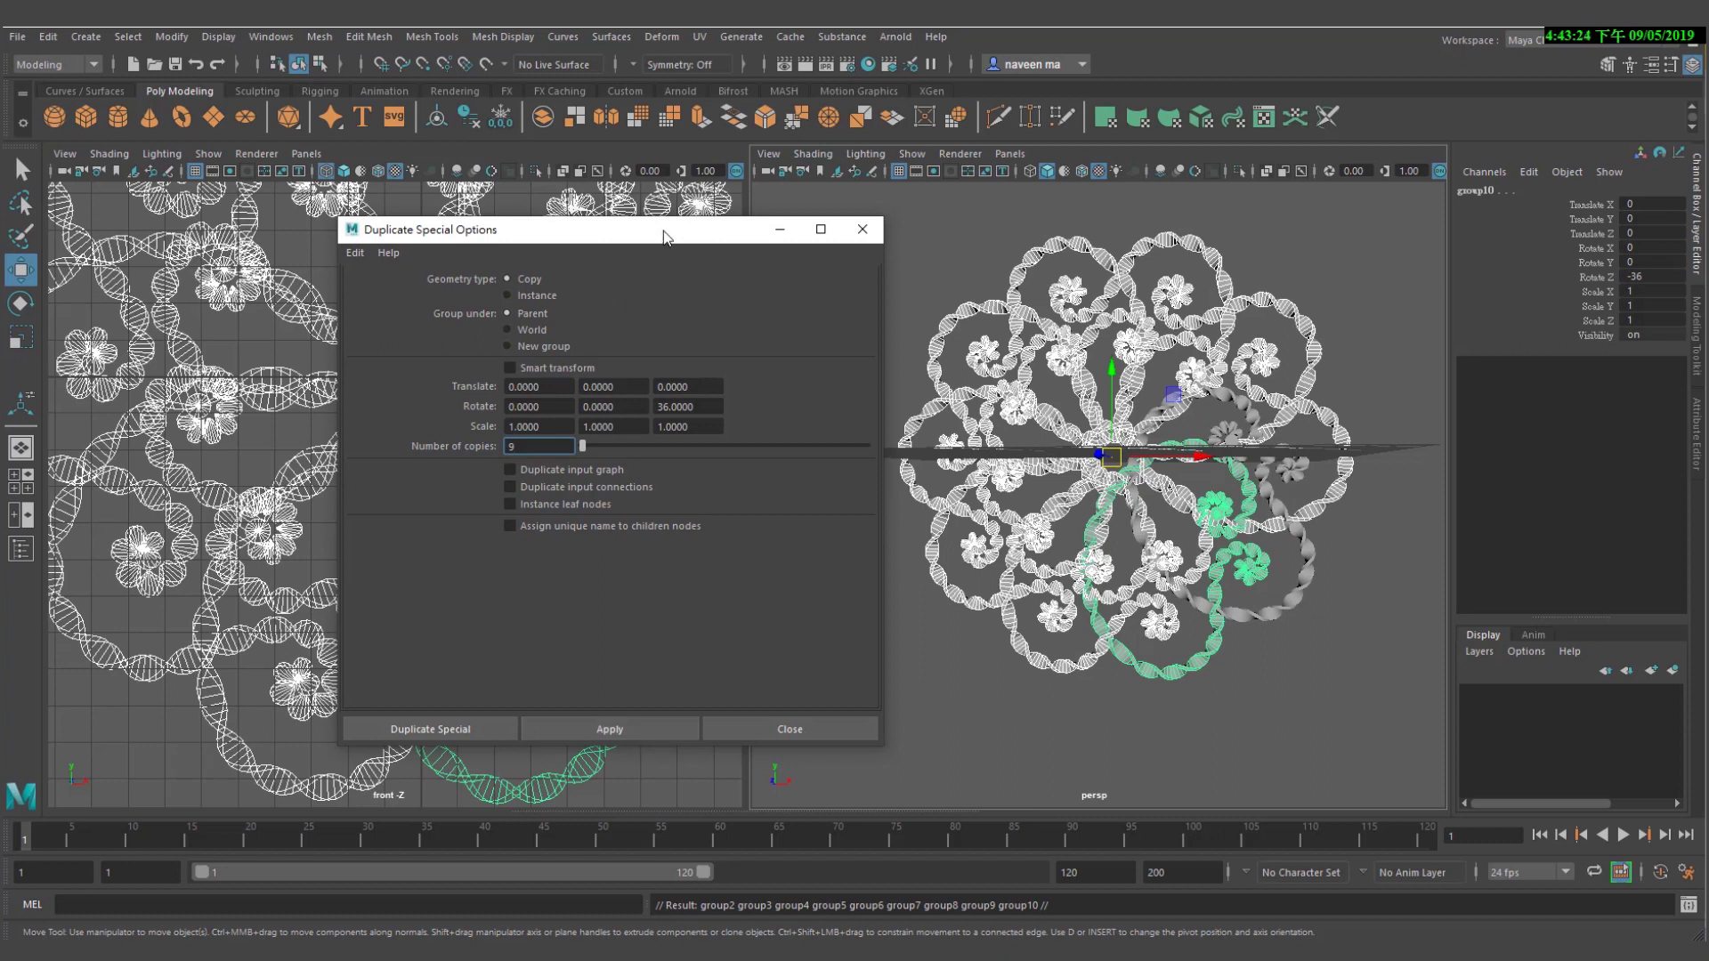
{"action": "left_click_drag", "start_coordinate": [664, 236], "coordinate": [516, 236]}
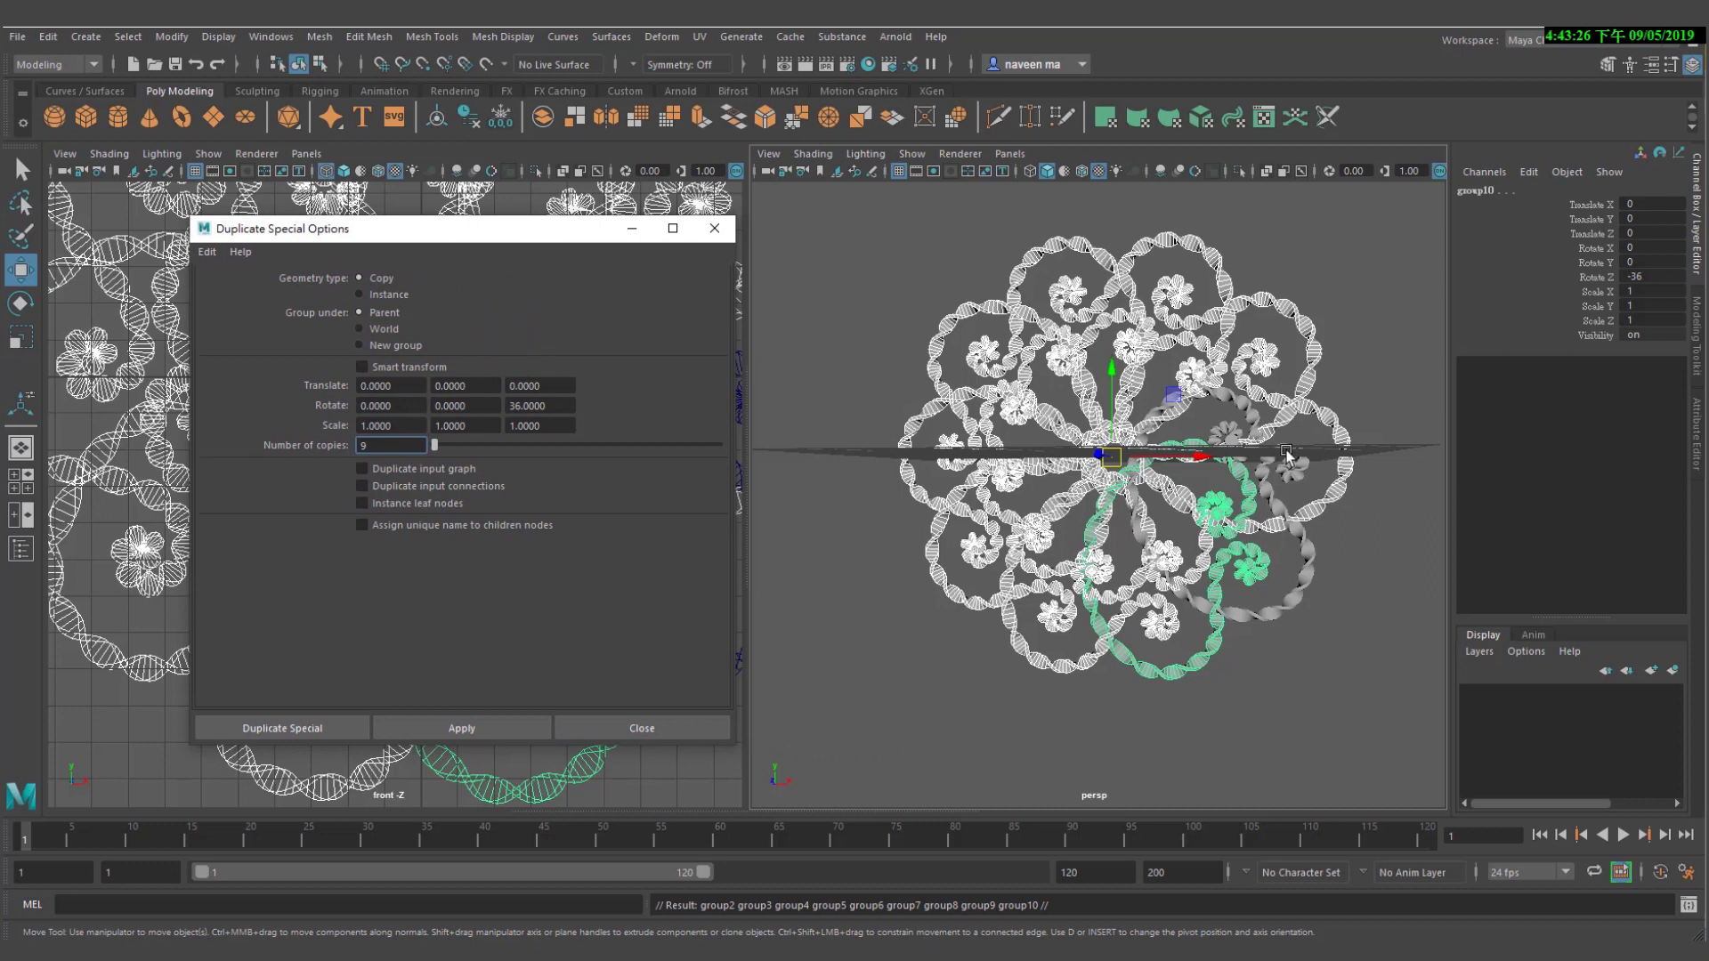
{"action": "left_click_drag", "start_coordinate": [1291, 445], "coordinate": [1350, 580], "text": "alt"}
{"action": "left_click", "coordinate": [1349, 580]}
{"action": "left_click_drag", "start_coordinate": [1242, 556], "coordinate": [1280, 523], "text": "alt"}
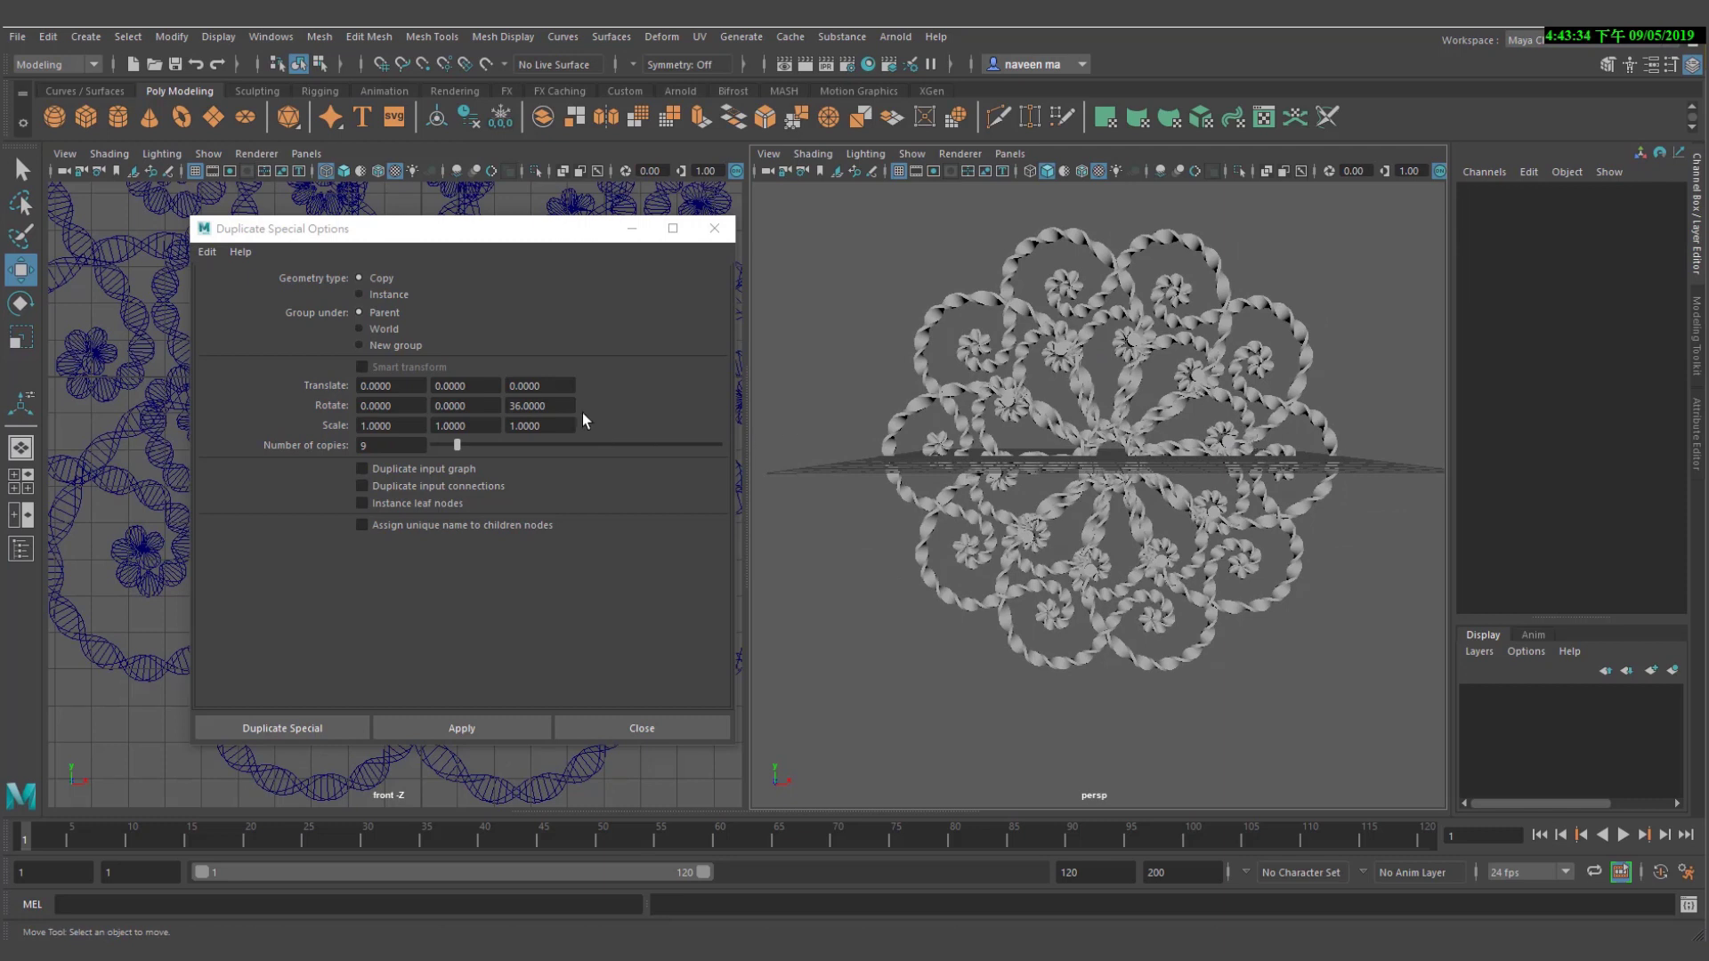
Rotate the selected rope pieces around Y and X to tilt the flower arrangement
{"action": "left_click_drag", "start_coordinate": [1350, 243], "coordinate": [848, 623]}
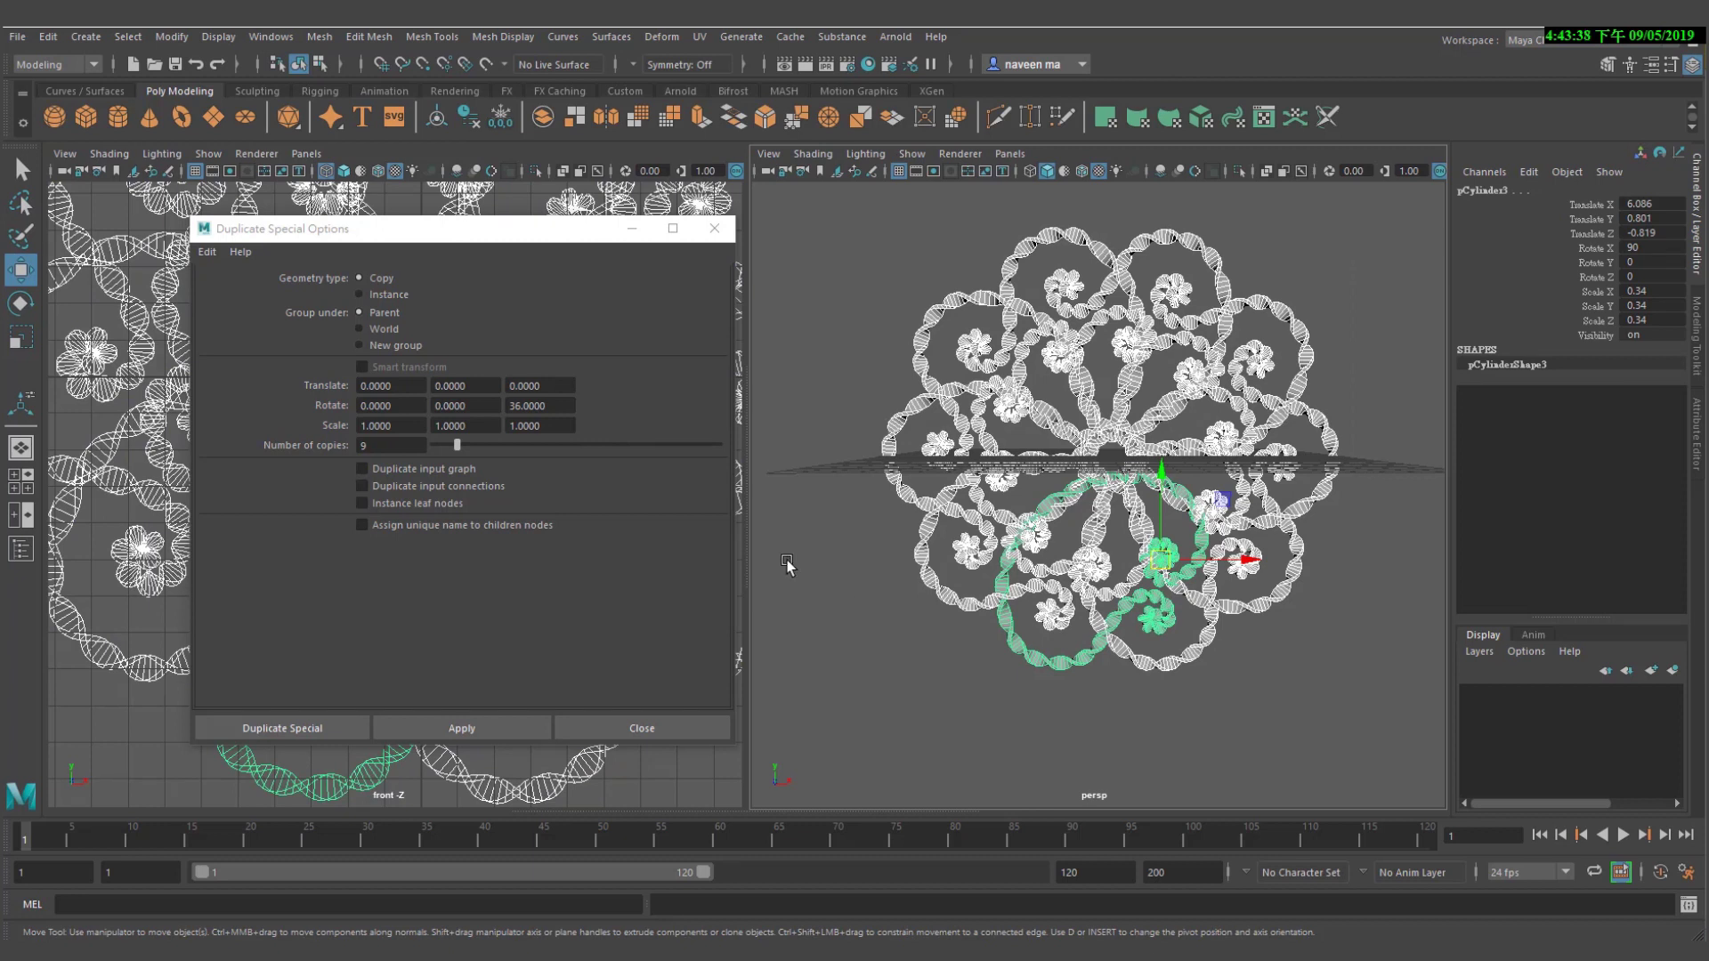
{"action": "left_click", "coordinate": [36, 310]}
{"action": "left_click_drag", "start_coordinate": [1102, 531], "coordinate": [1132, 540]}
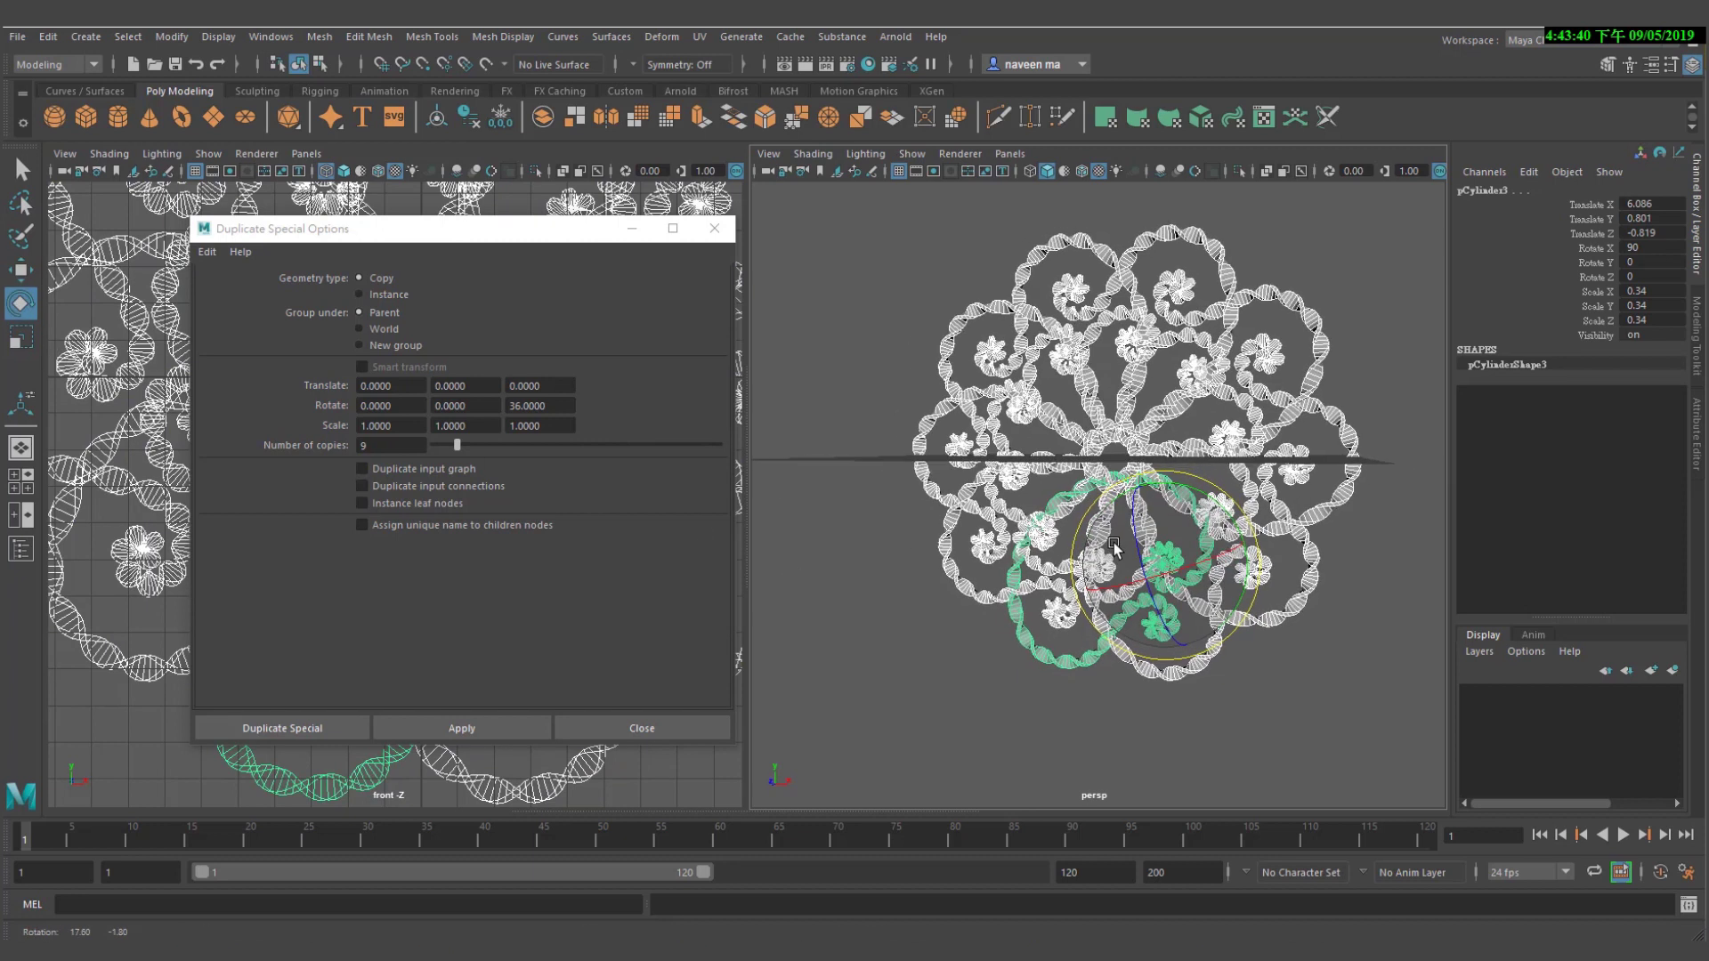
{"action": "mouse_move", "coordinate": [1133, 545]}
{"action": "left_mouse_down"}
{"action": "mouse_move", "coordinate": [1181, 567]}
{"action": "mouse_move", "coordinate": [1117, 523]}
{"action": "mouse_move", "coordinate": [1135, 534]}
{"action": "mouse_move", "coordinate": [1172, 486]}
{"action": "mouse_move", "coordinate": [1218, 579]}
{"action": "mouse_move", "coordinate": [1102, 525]}
{"action": "mouse_move", "coordinate": [1257, 455]}
{"action": "mouse_move", "coordinate": [1210, 410]}
{"action": "left_mouse_up"}
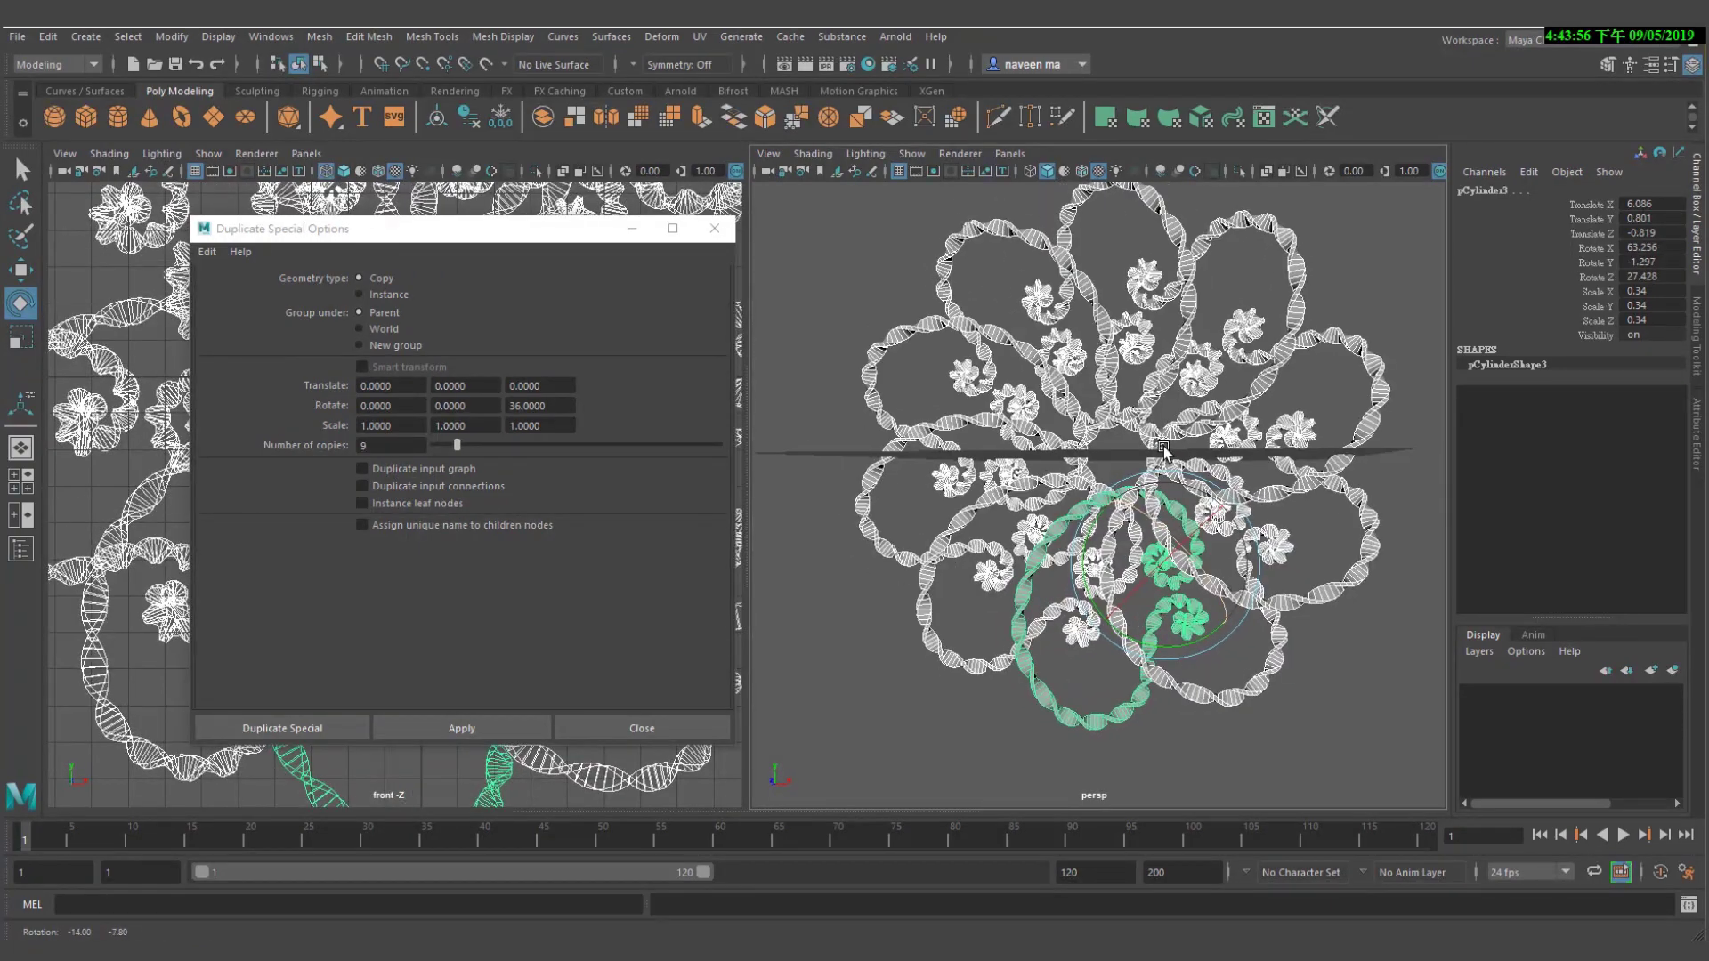
{"action": "left_click", "coordinate": [1200, 398]}
{"action": "right_click_drag", "start_coordinate": [1200, 399], "coordinate": [1083, 445], "text": "alt"}
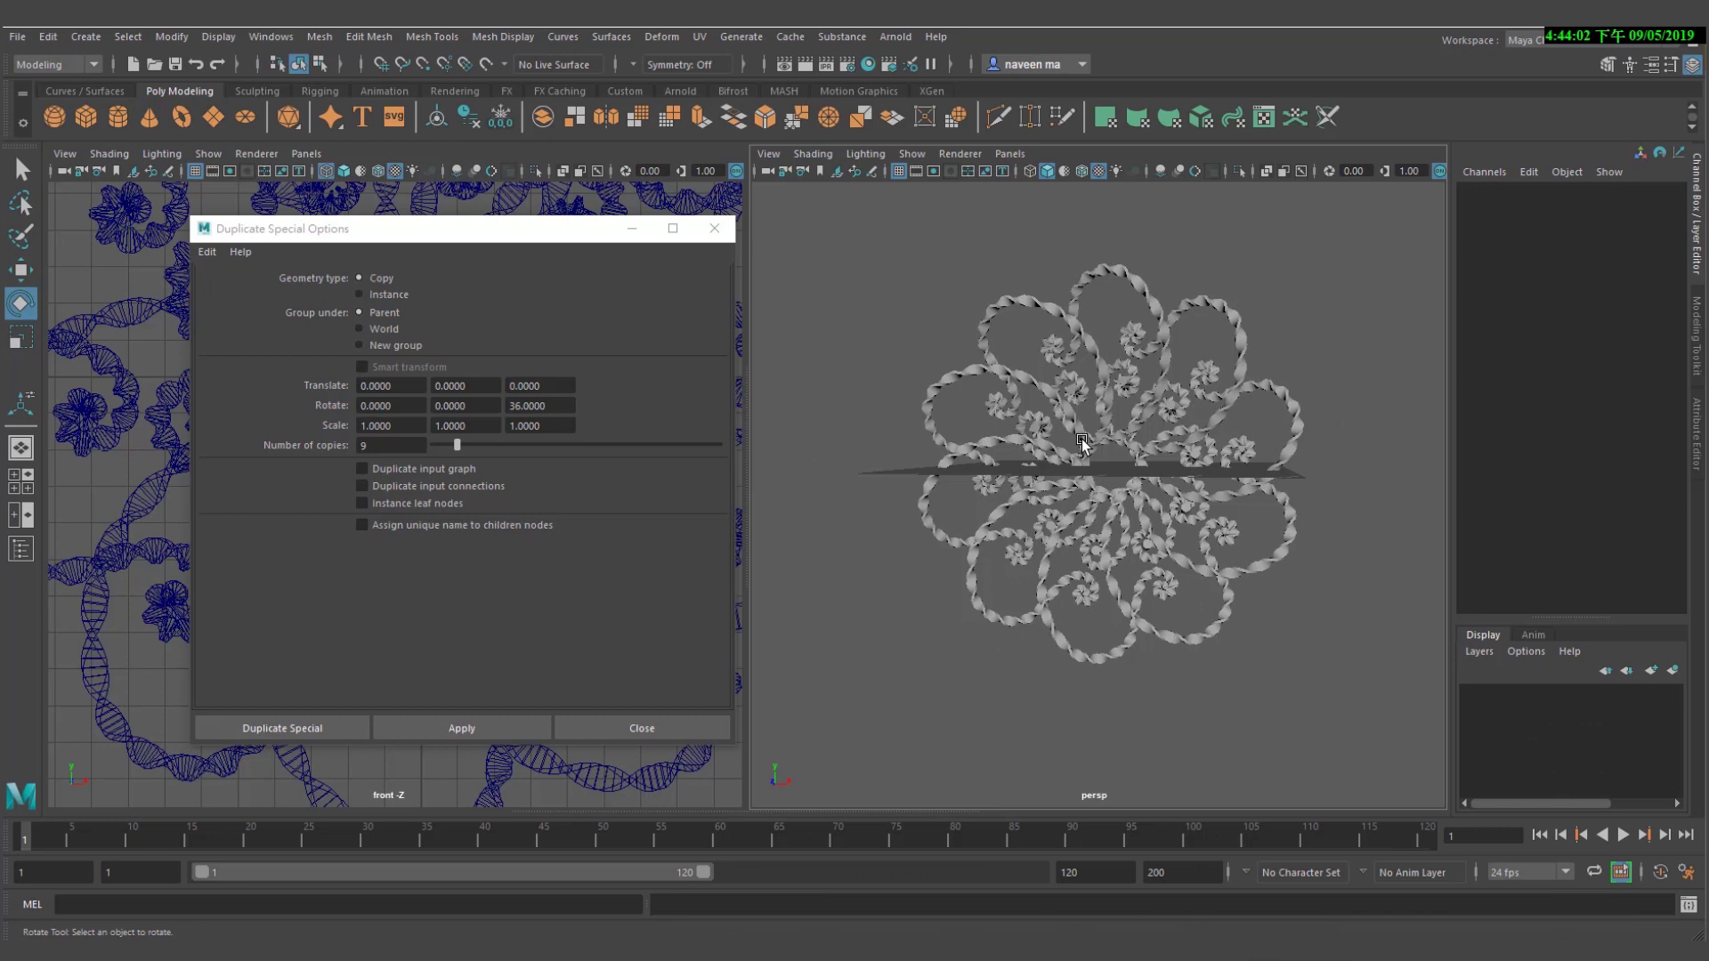
{"action": "mouse_move", "coordinate": [1119, 431]}
{"action": "left_mouse_down", "text": "alt"}
{"action": "mouse_move", "coordinate": [1354, 466]}
{"action": "mouse_move", "coordinate": [1114, 423]}
{"action": "mouse_move", "coordinate": [1147, 427]}
{"action": "left_mouse_up", "text": "alt"}
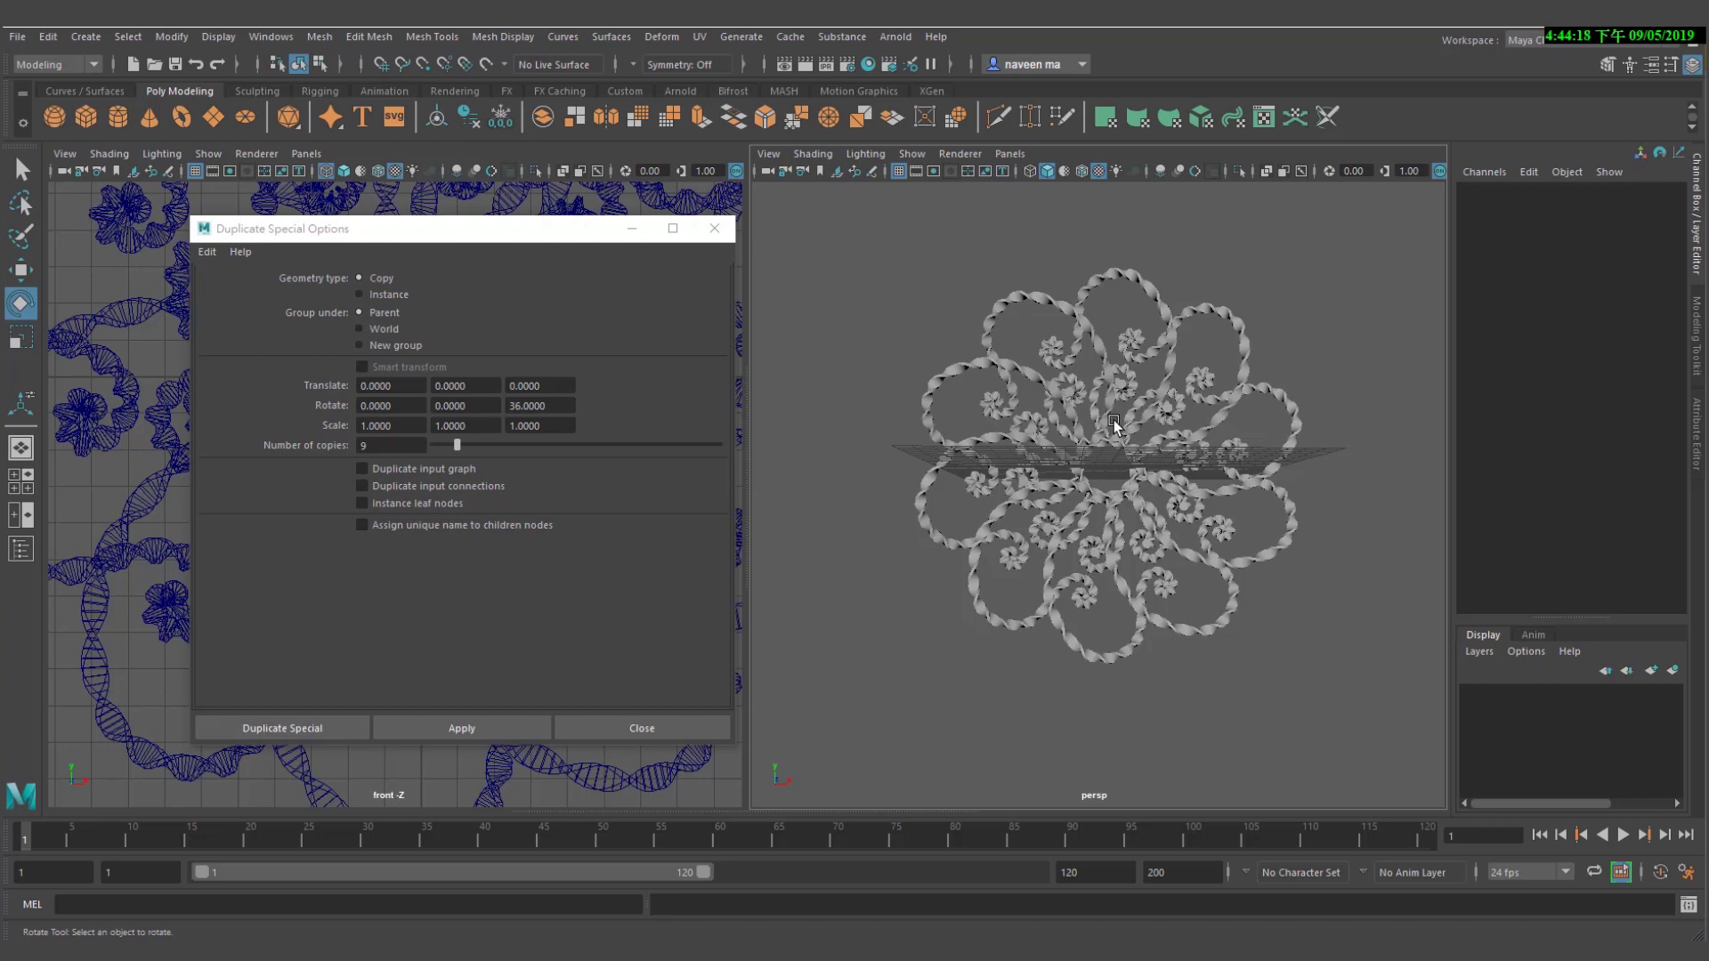
Undo the rosette copies to one rope piece and group it as group1
{"action": "key", "text": "ctrl+z"}
{"action": "key", "text": "ctrl+z"}
{"action": "key", "text": "ctrl+z"}
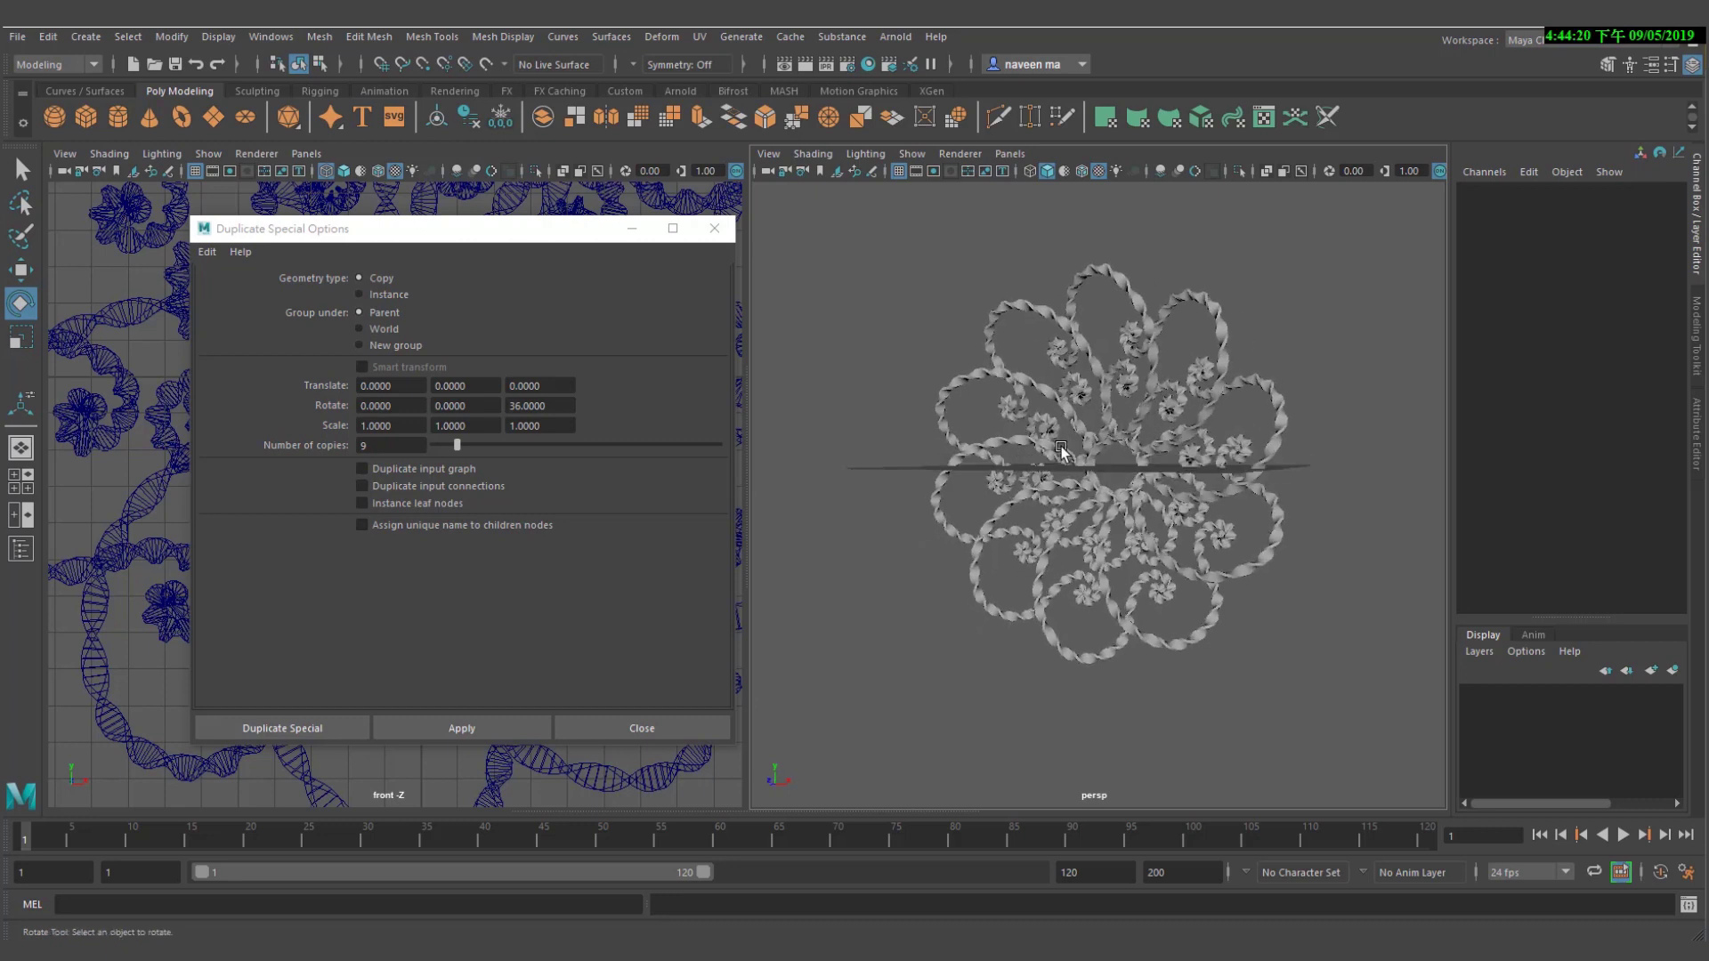
{"action": "key", "text": "ctrl+z"}
{"action": "key", "text": "ctrl+z"}
{"action": "key", "text": "ctrl+z"}
{"action": "key", "text": "ctrl+z"}
{"action": "key", "text": "ctrl+z"}
{"action": "key", "text": "ctrl+z"}
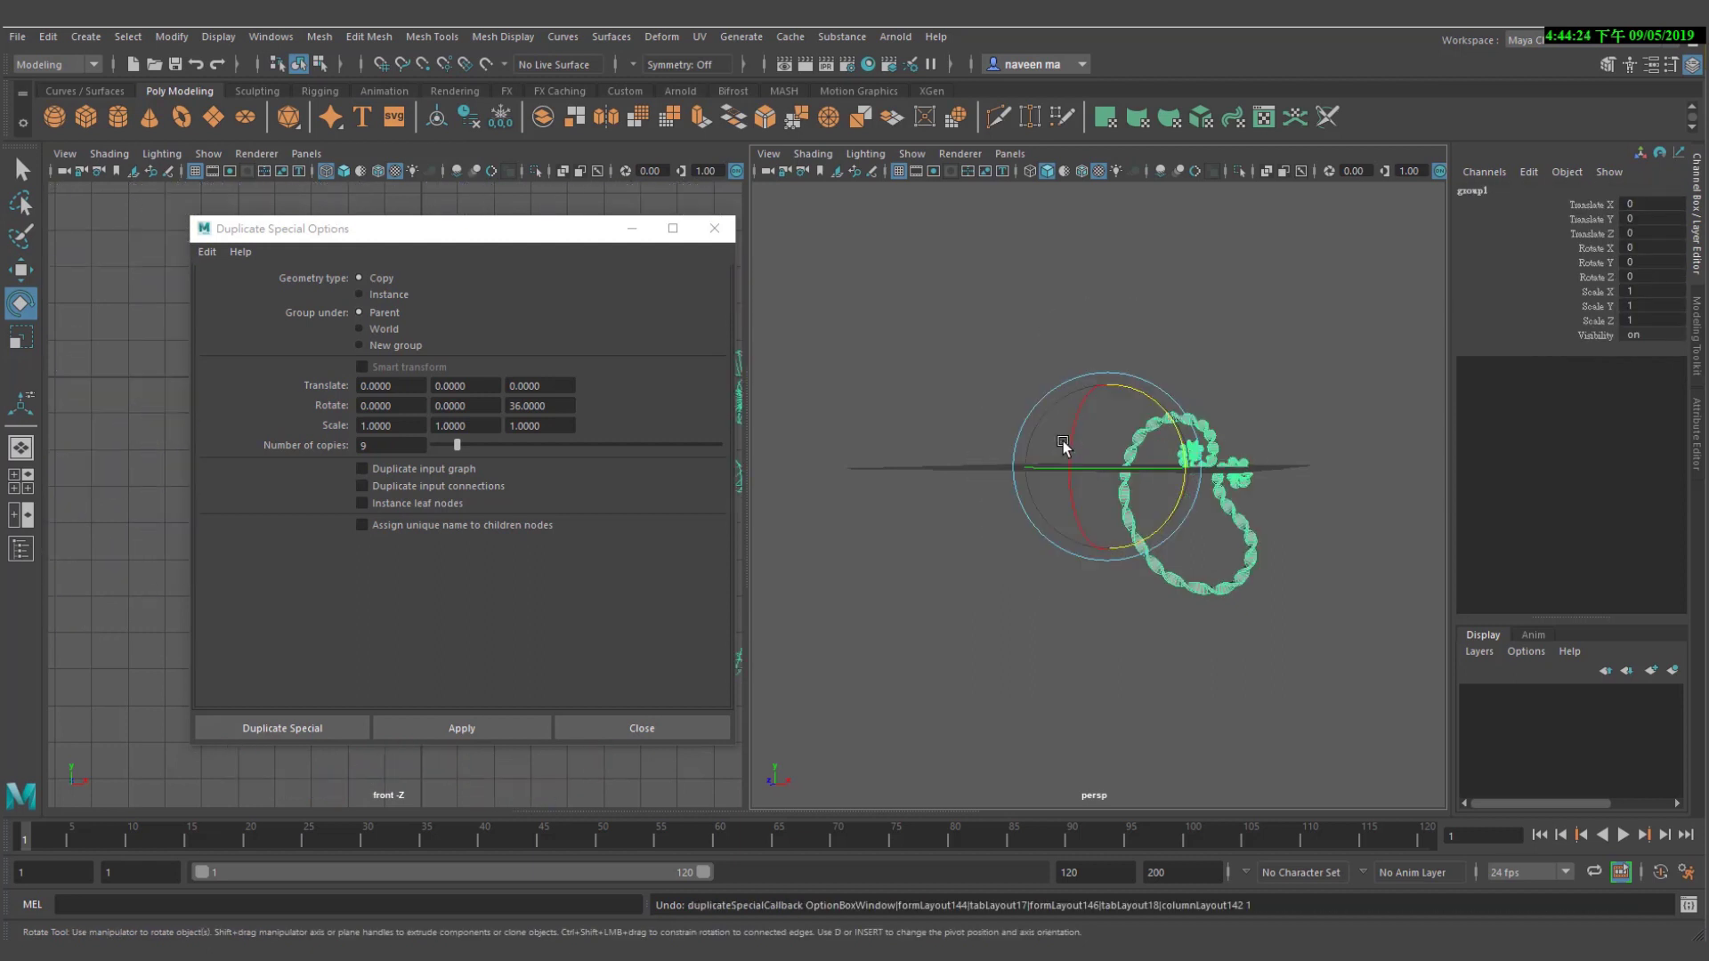
{"action": "key", "text": "ctrl+z"}
{"action": "key", "text": "ctrl+z"}
{"action": "left_click_drag", "start_coordinate": [540, 228], "coordinate": [577, 230]}
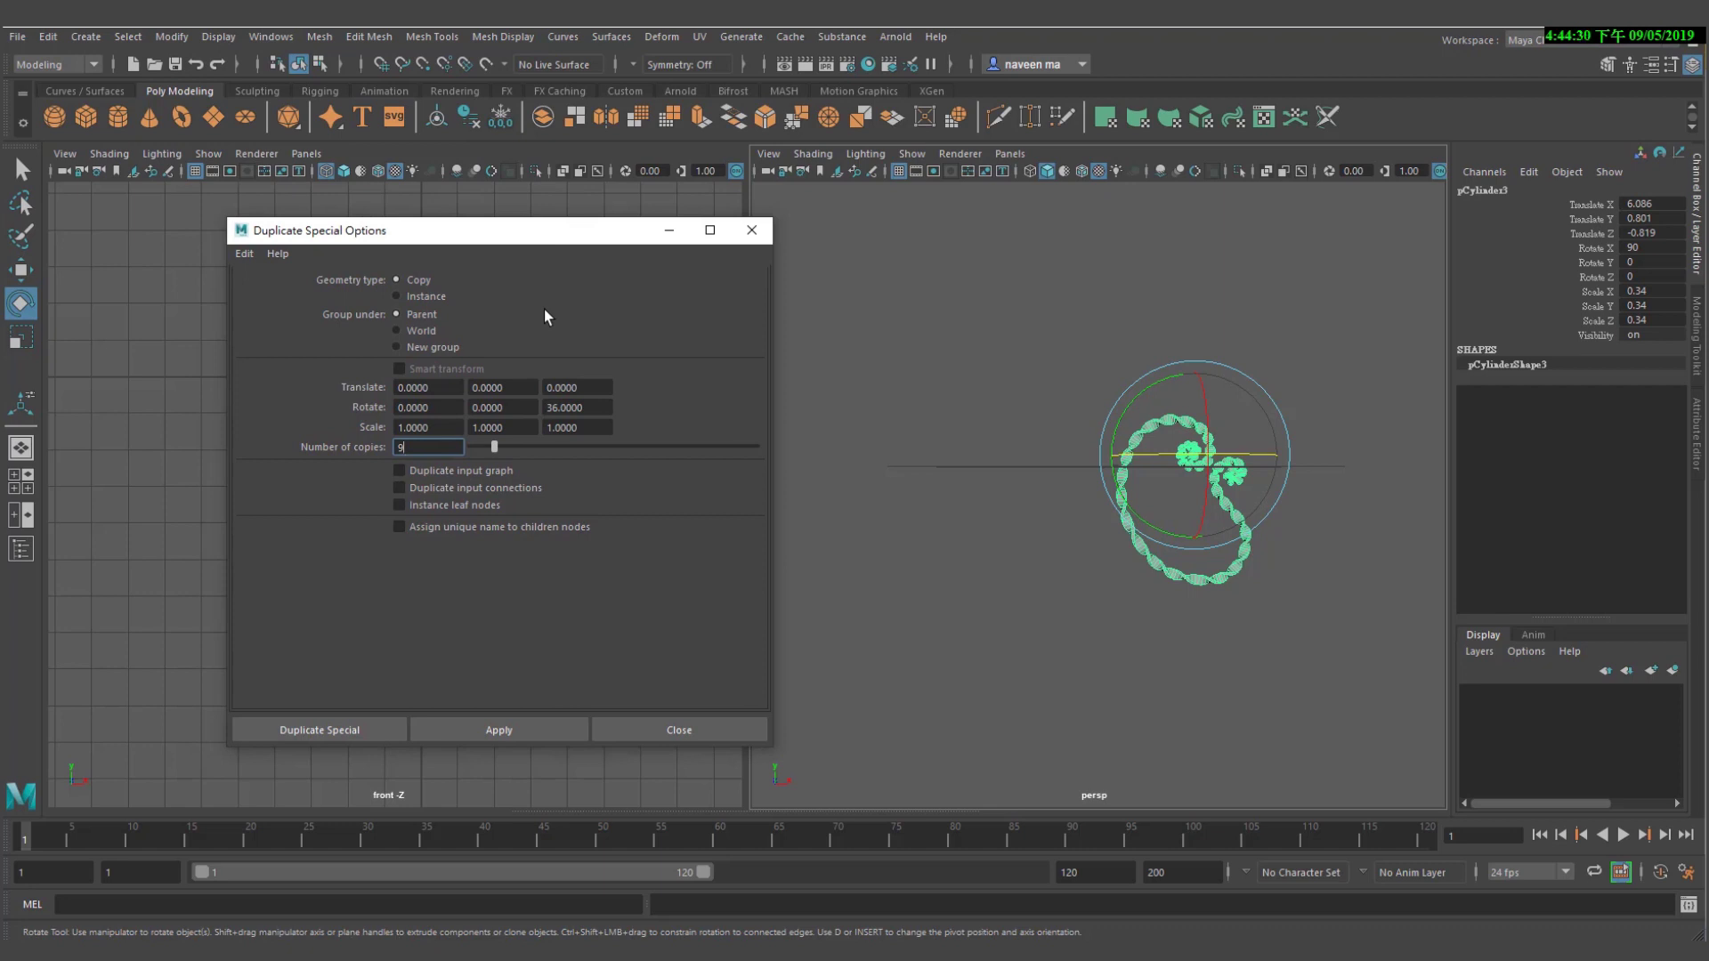
{"action": "left_click", "coordinate": [947, 361]}
{"action": "left_click", "coordinate": [1199, 504]}
{"action": "key", "text": "ctrl+g"}
{"action": "left_click_drag", "start_coordinate": [1231, 478], "coordinate": [1246, 447], "text": "alt"}
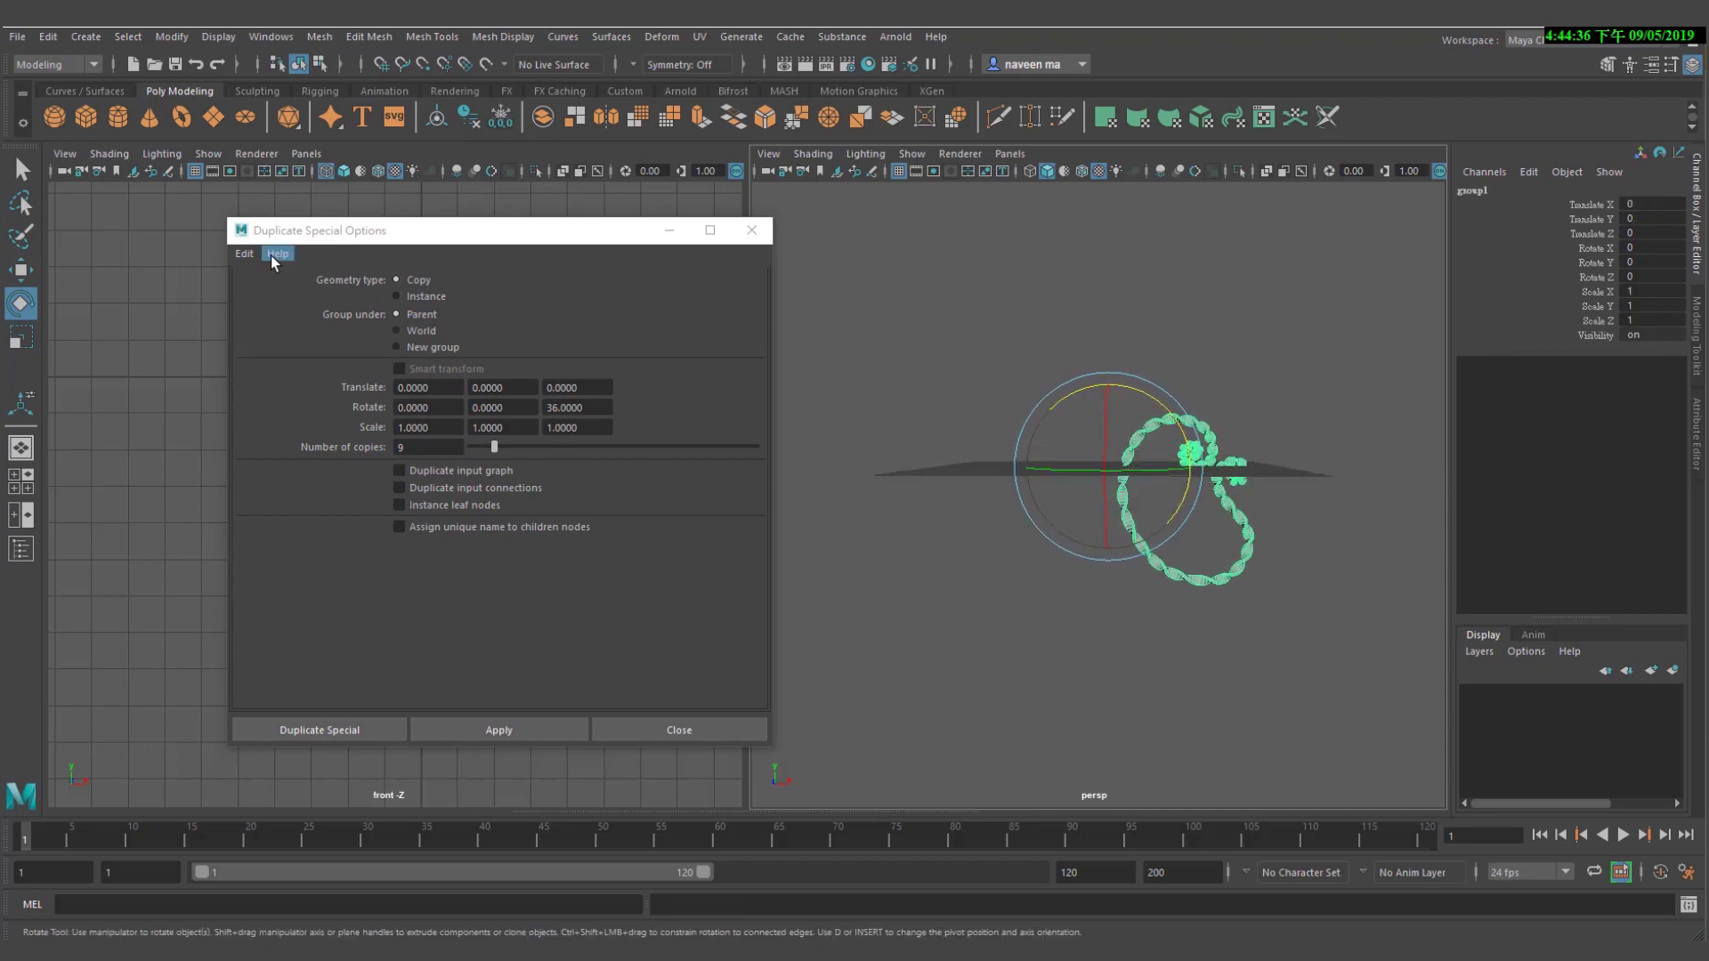
Reset Duplicate Special settings to defaults: zero rotation, scale 1, one copy
{"action": "left_click", "coordinate": [244, 254]}
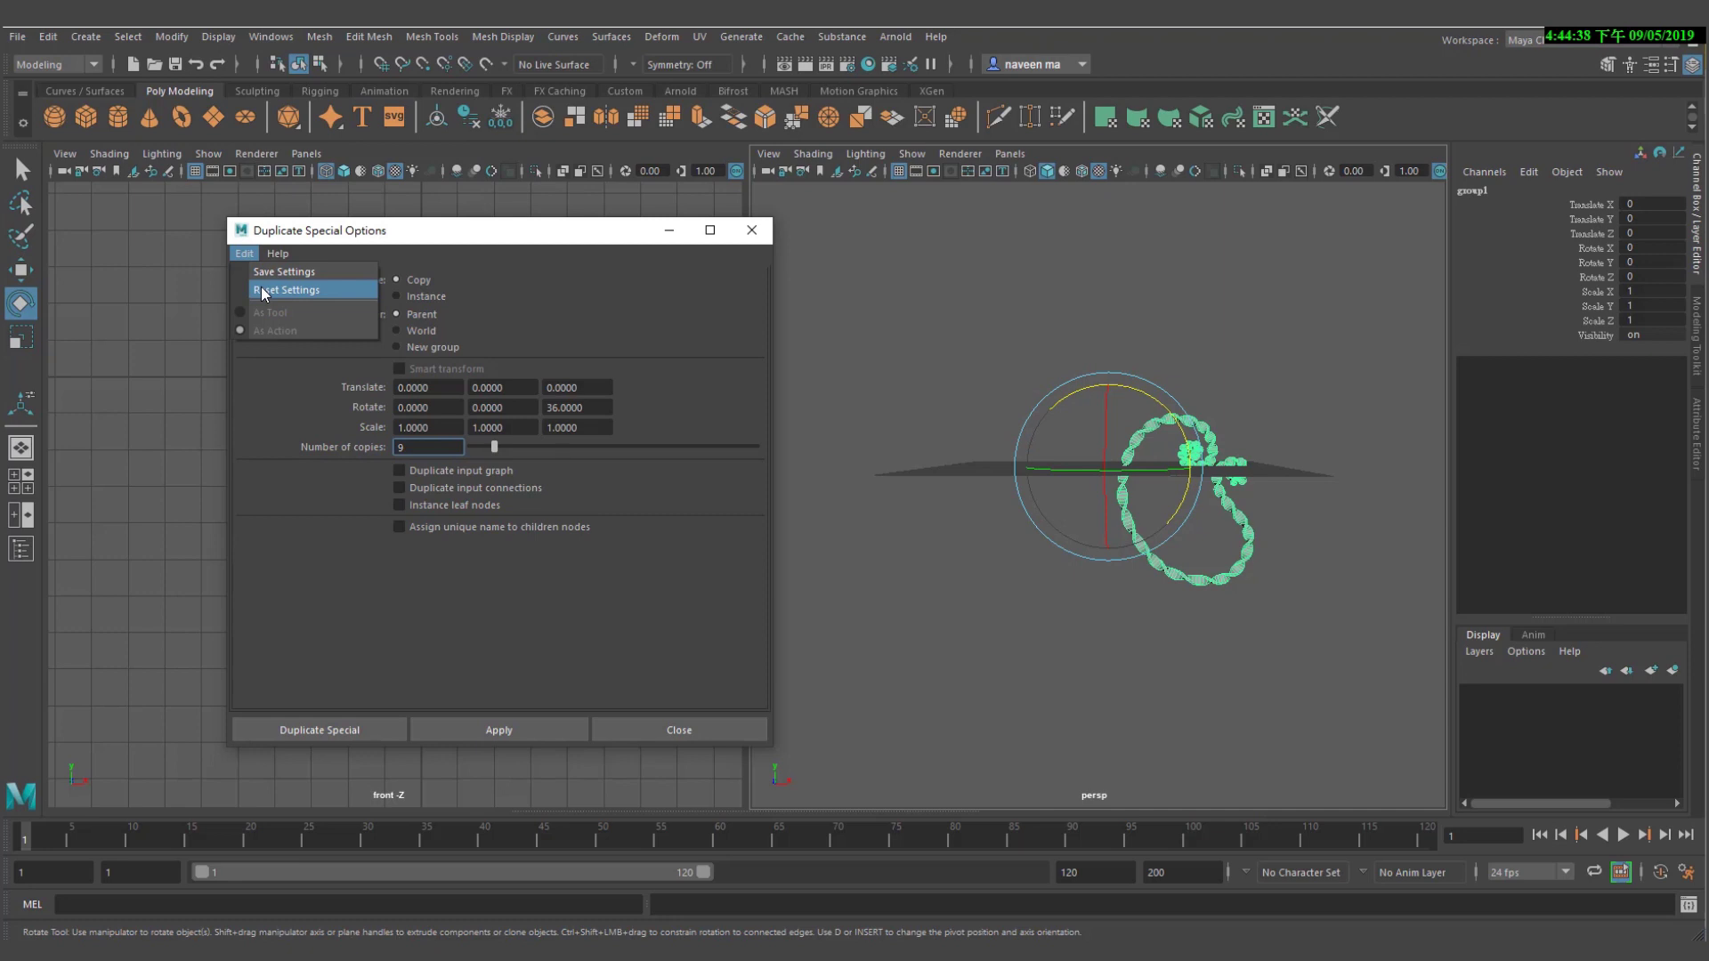
{"action": "left_click", "coordinate": [260, 289]}
{"action": "left_click_drag", "start_coordinate": [574, 232], "coordinate": [587, 240]}
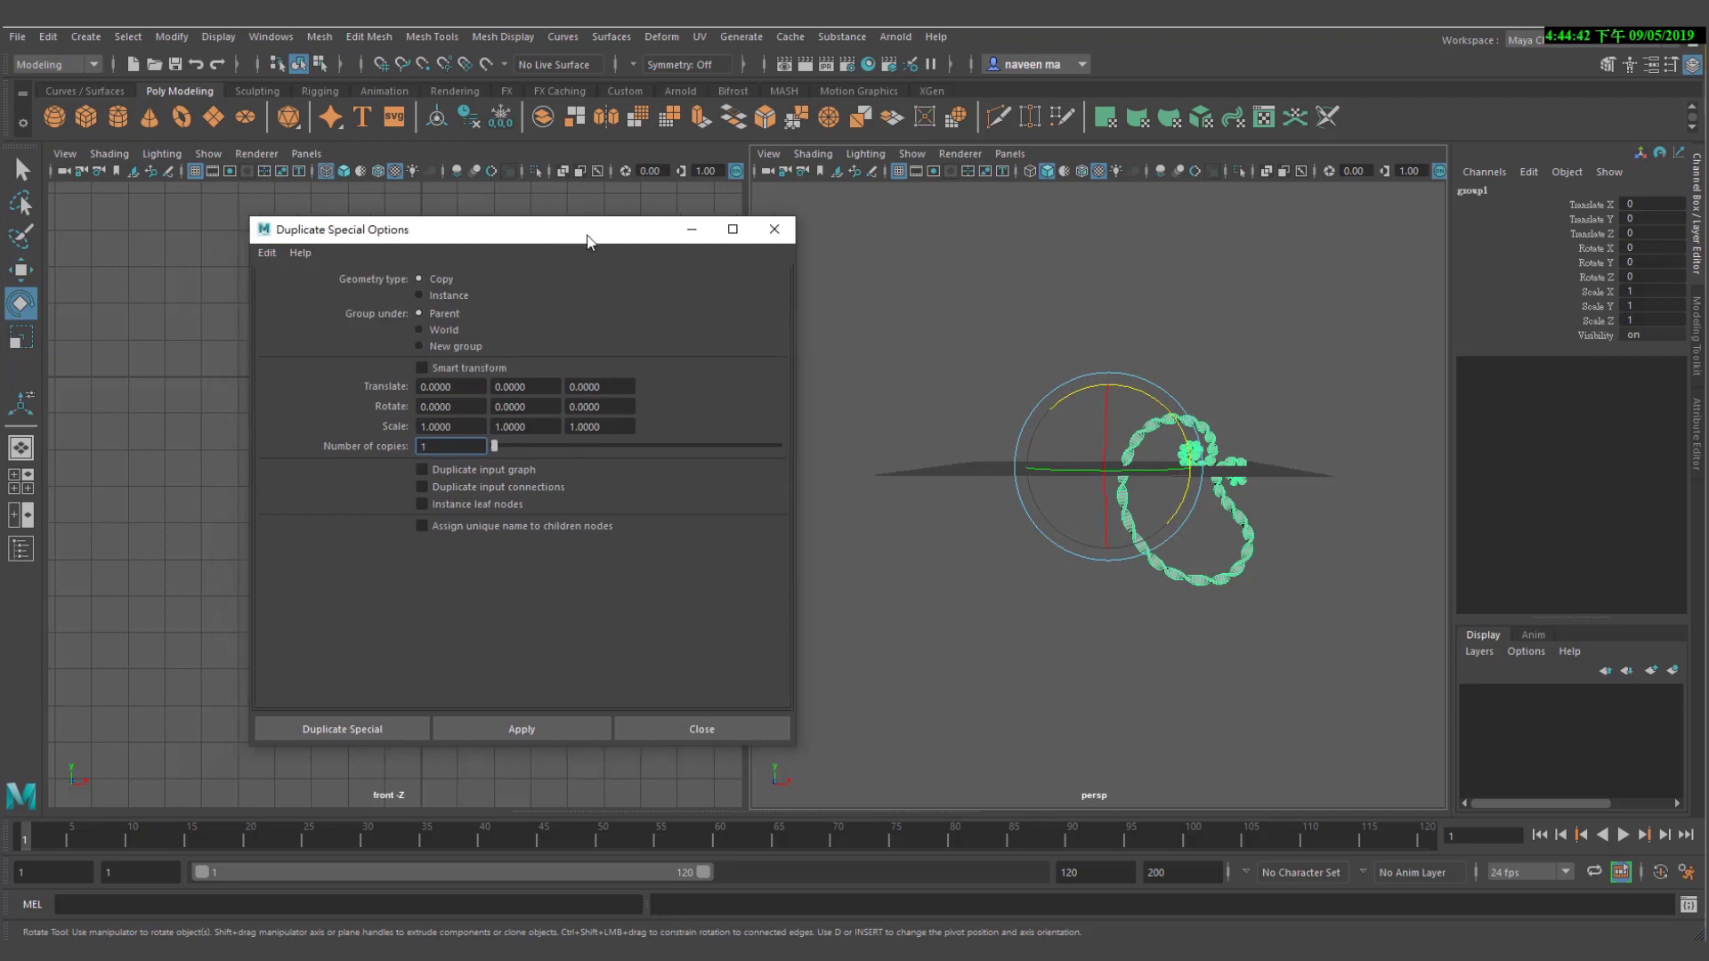
{"action": "left_click_drag", "start_coordinate": [587, 240], "coordinate": [630, 242]}
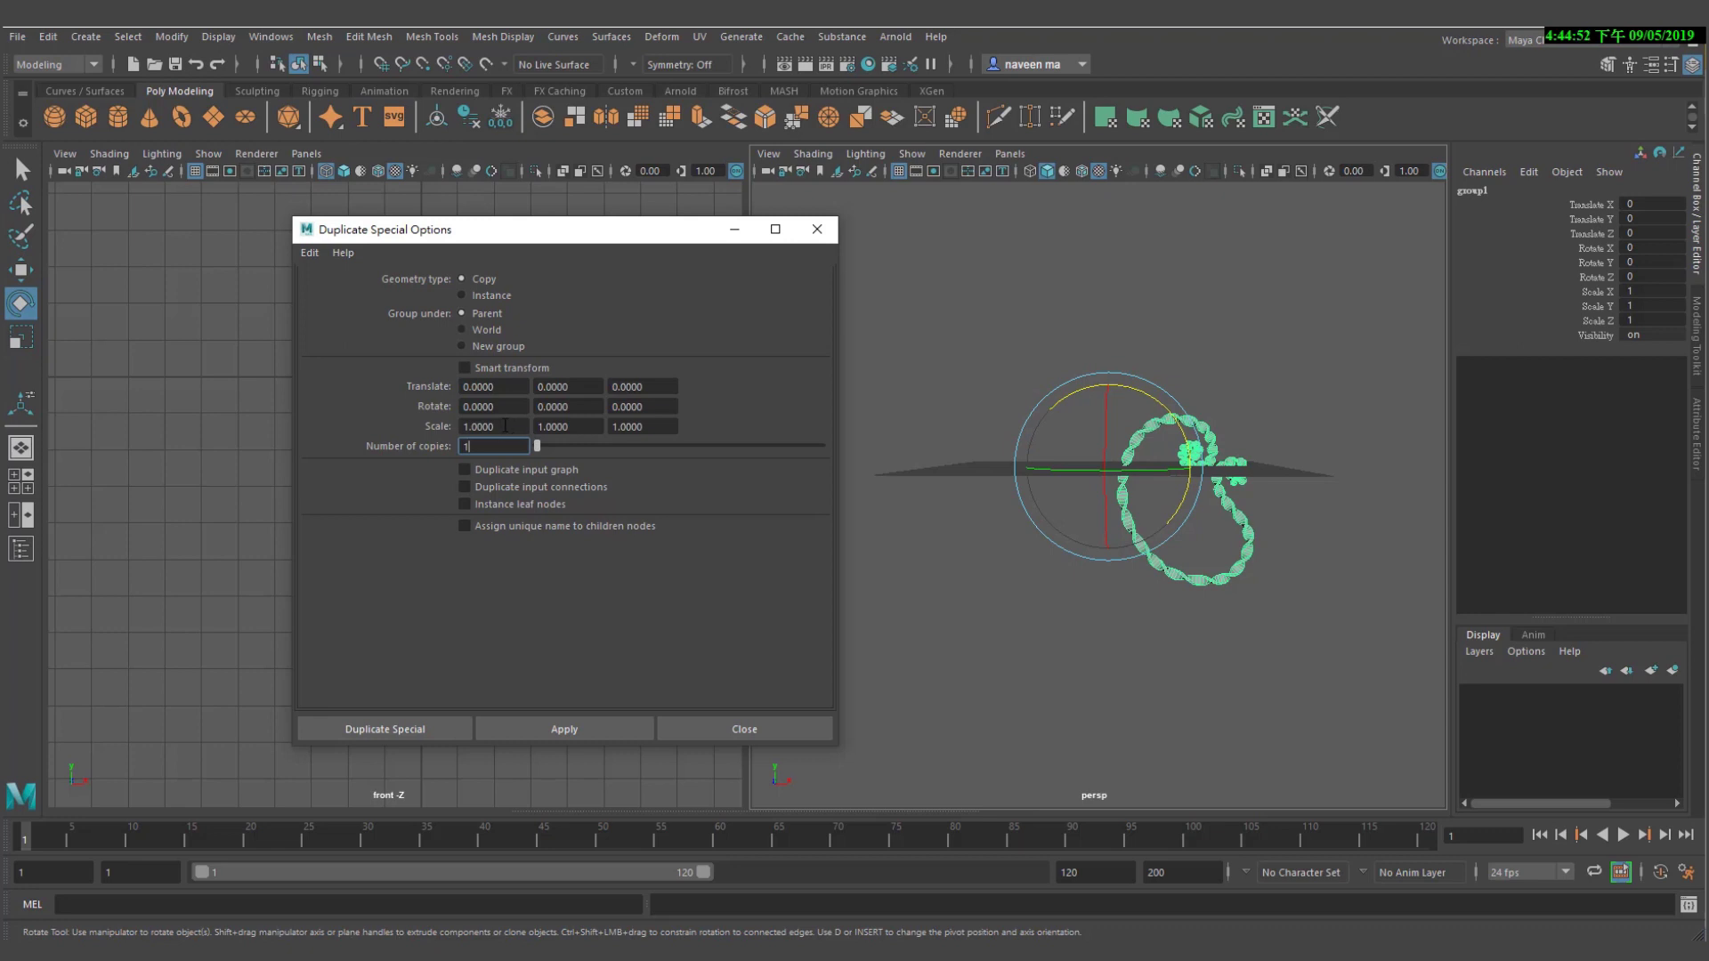
{"action": "double_click", "coordinate": [493, 387]}
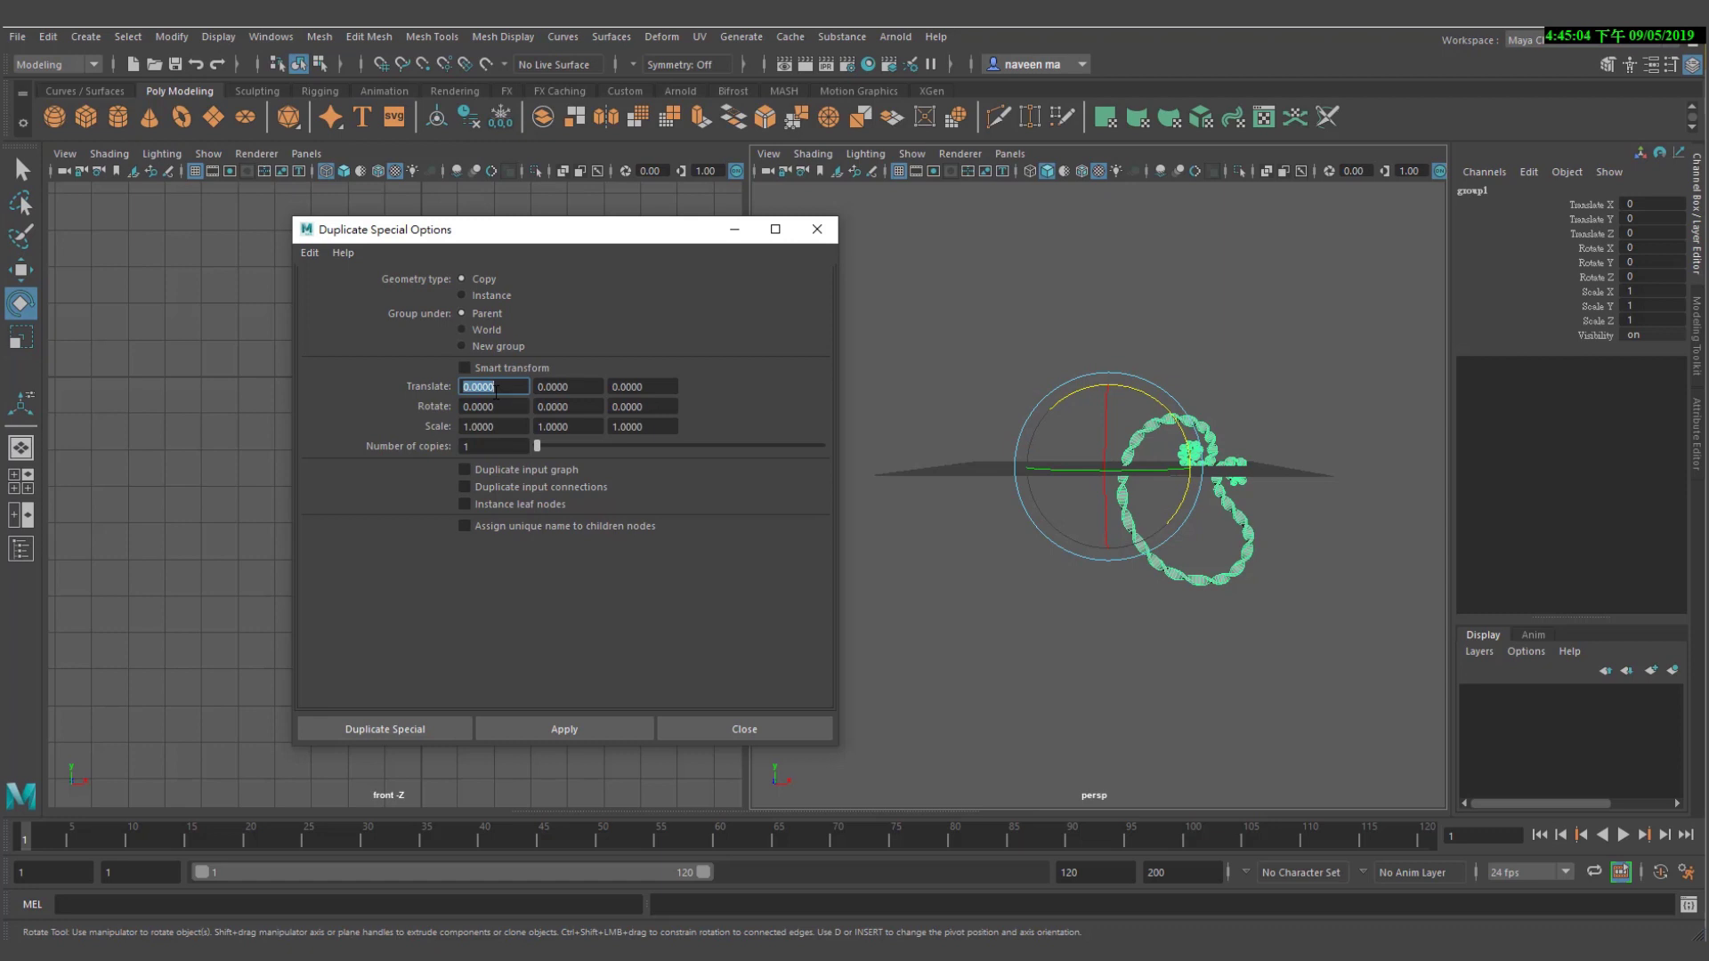
Enter Translate X -10, Rotate Z -30, Scale 0.9 on all axes and 30 copies
{"action": "type", "text": "-10"}
{"action": "left_click", "coordinate": [644, 406]}
{"action": "type", "text": "-30"}
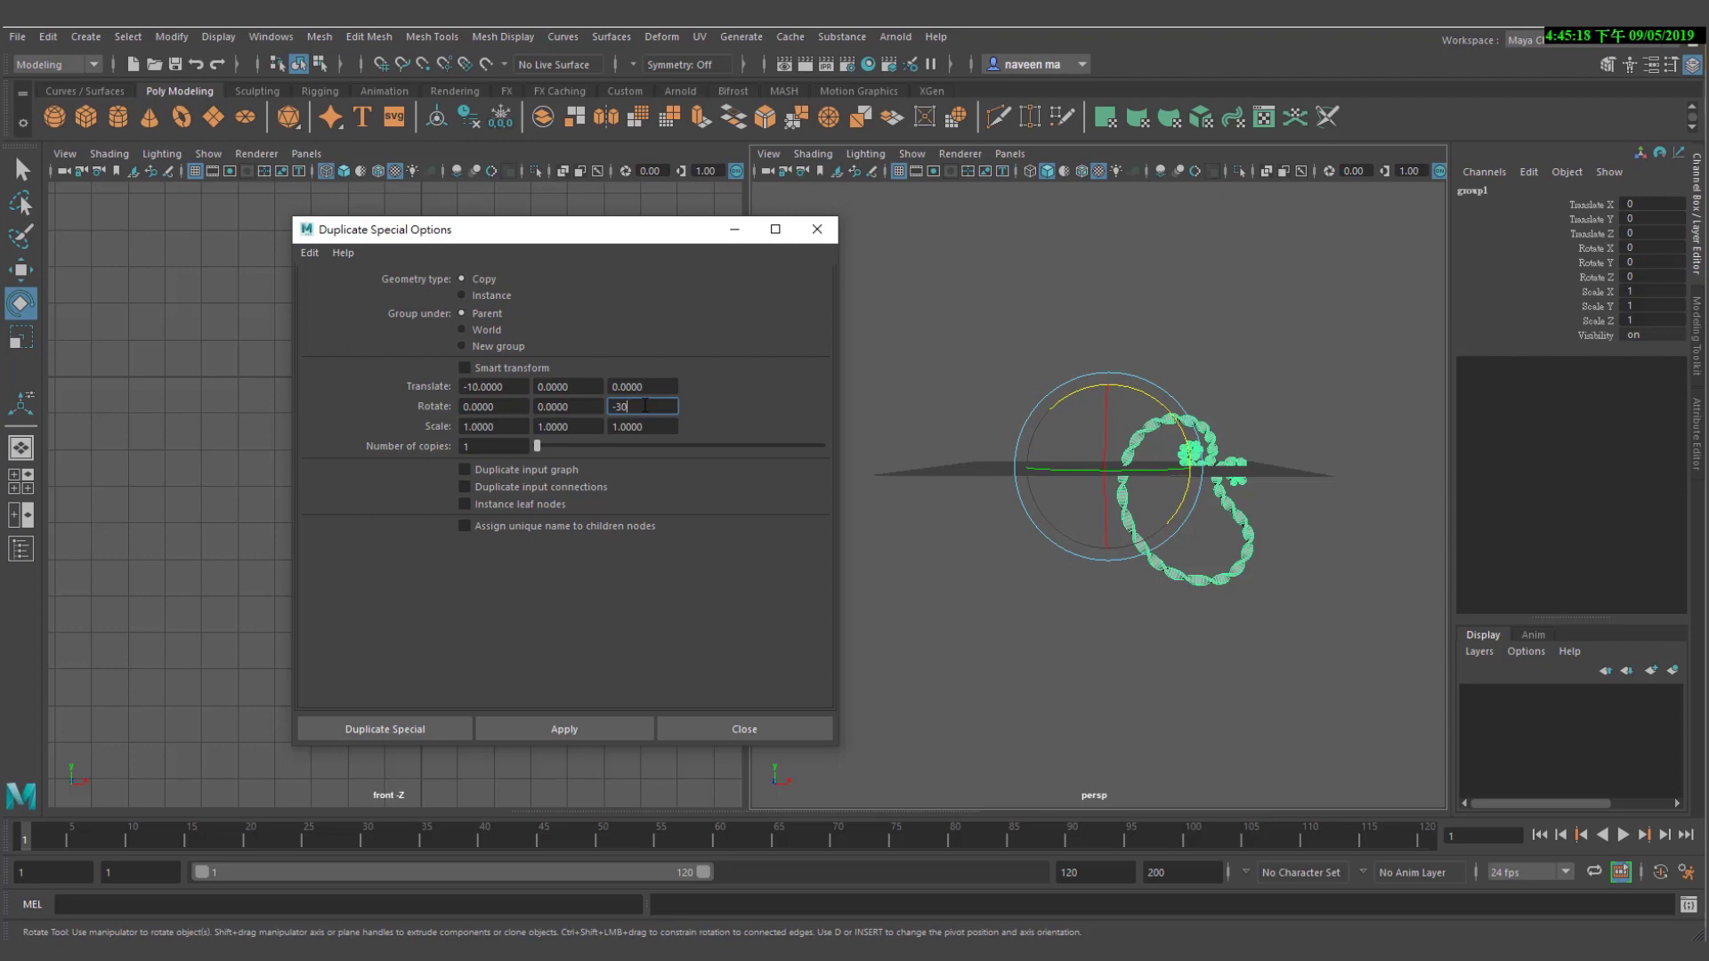
{"action": "key", "text": "Tab"}
{"action": "type", "text": ".9"}
{"action": "key", "text": "Tab"}
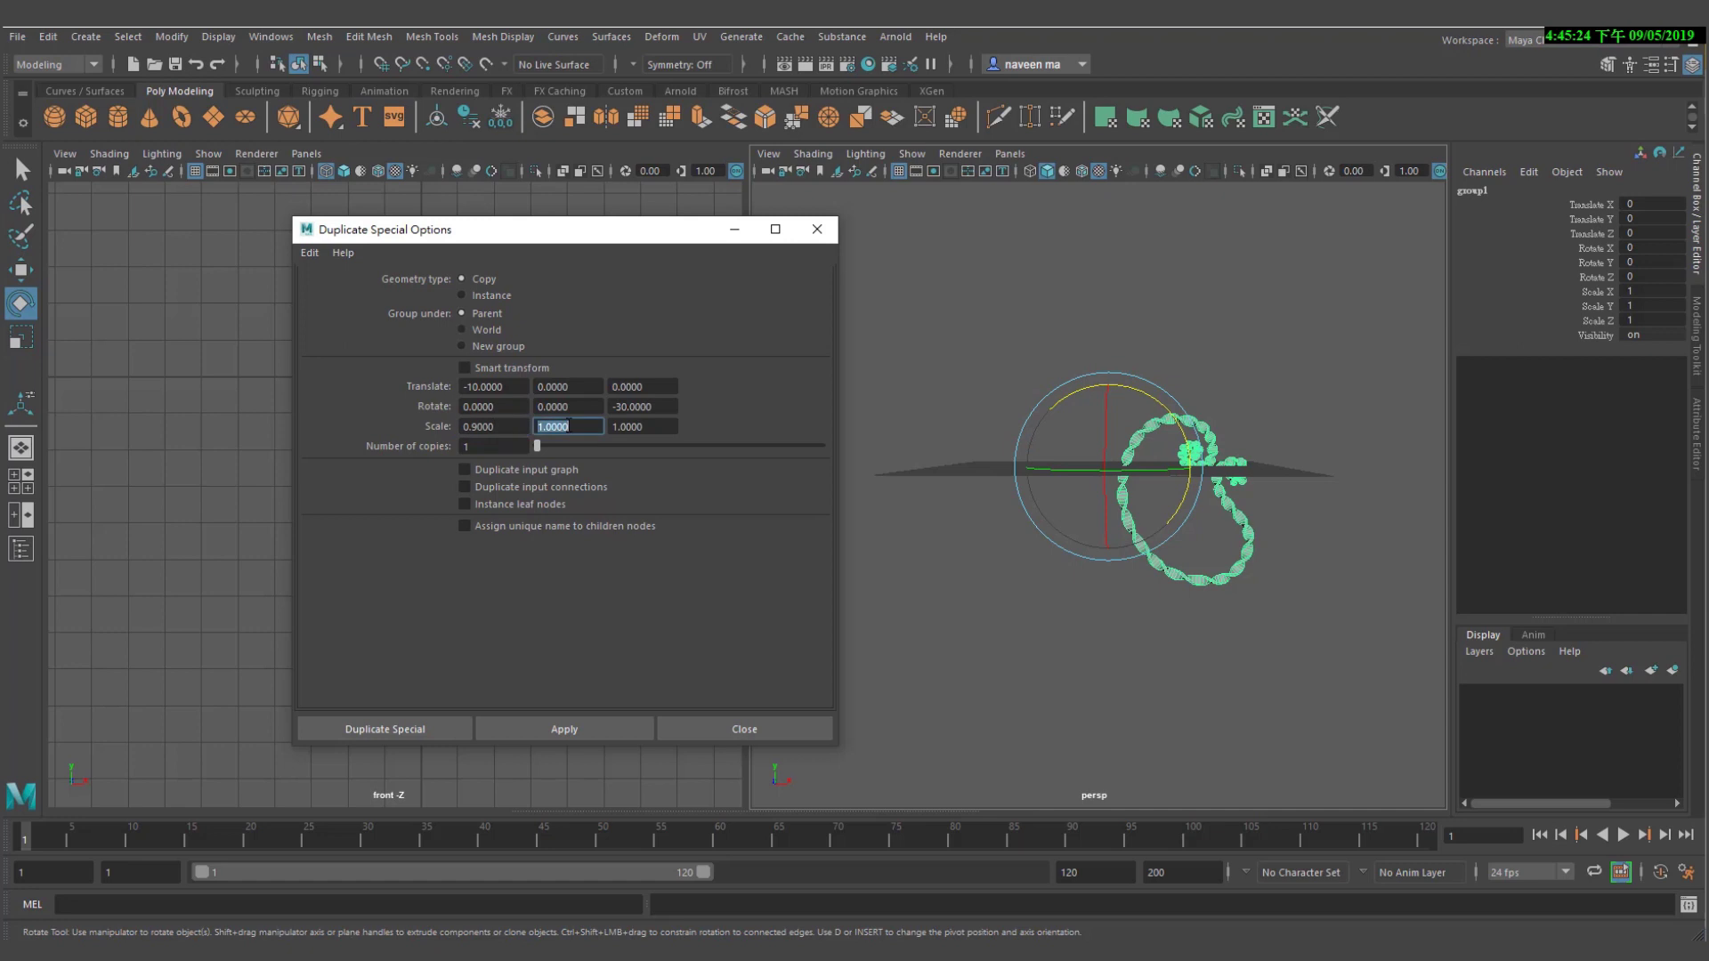
{"action": "type", "text": ".9"}
{"action": "key", "text": "Tab"}
{"action": "type", "text": ".9"}
{"action": "left_click", "coordinate": [514, 446]}
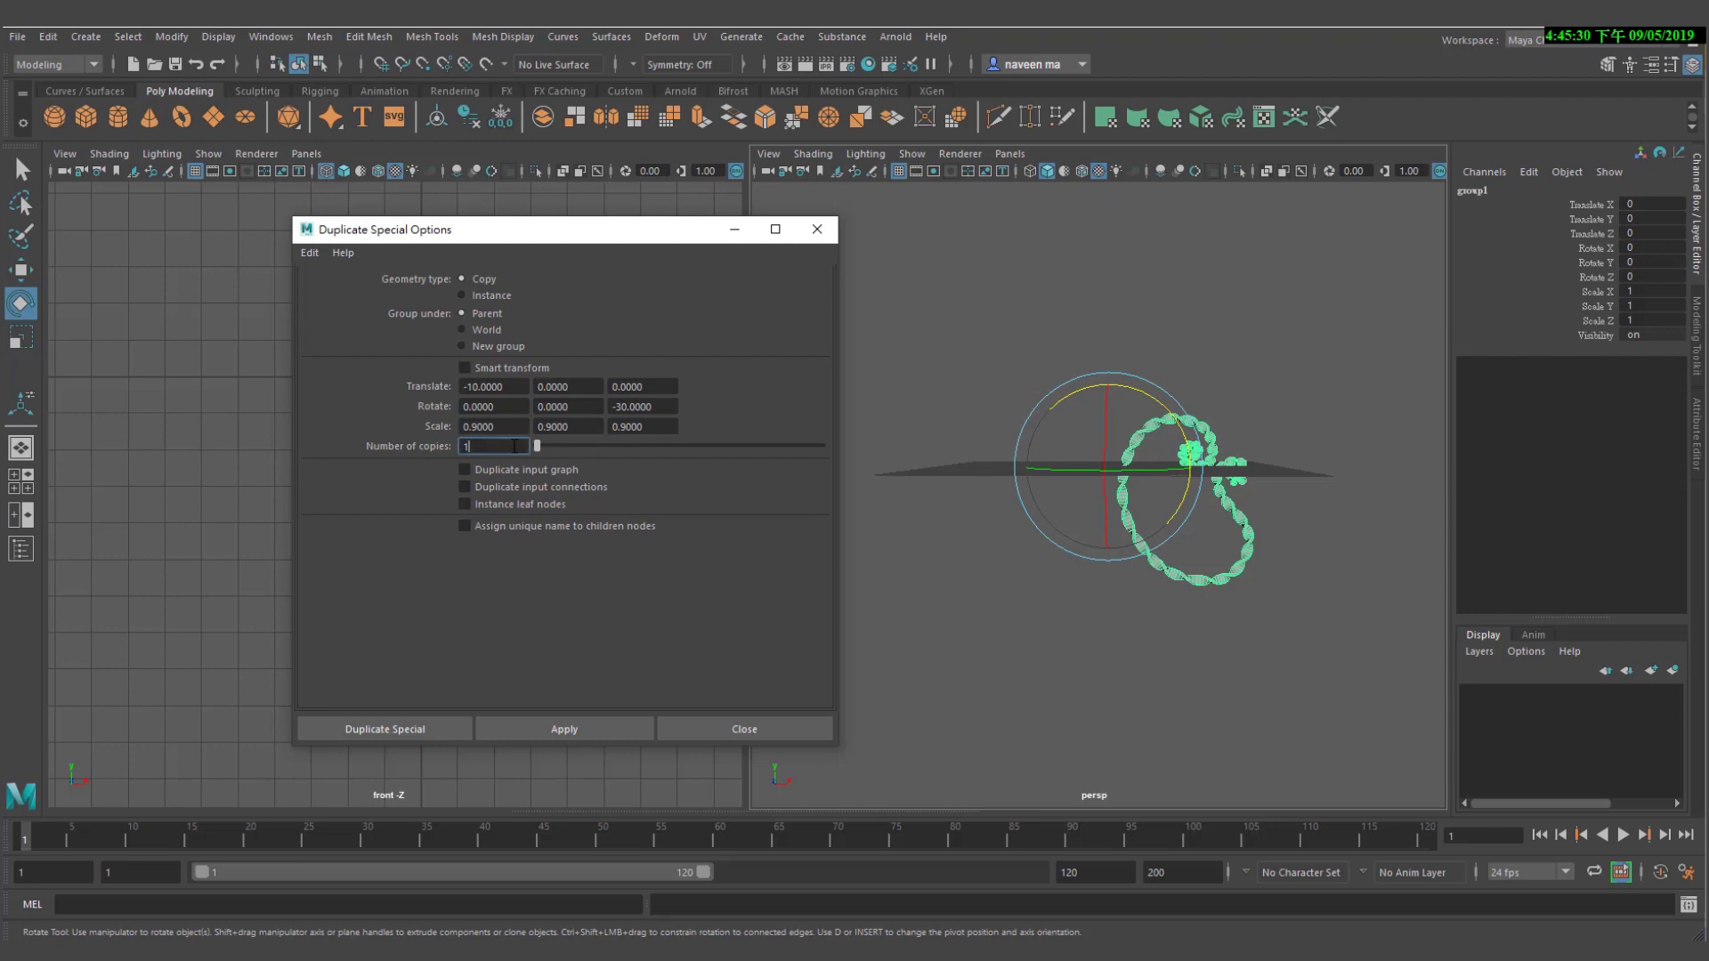
{"action": "double_click", "coordinate": [514, 446]}
{"action": "type", "text": "30"}
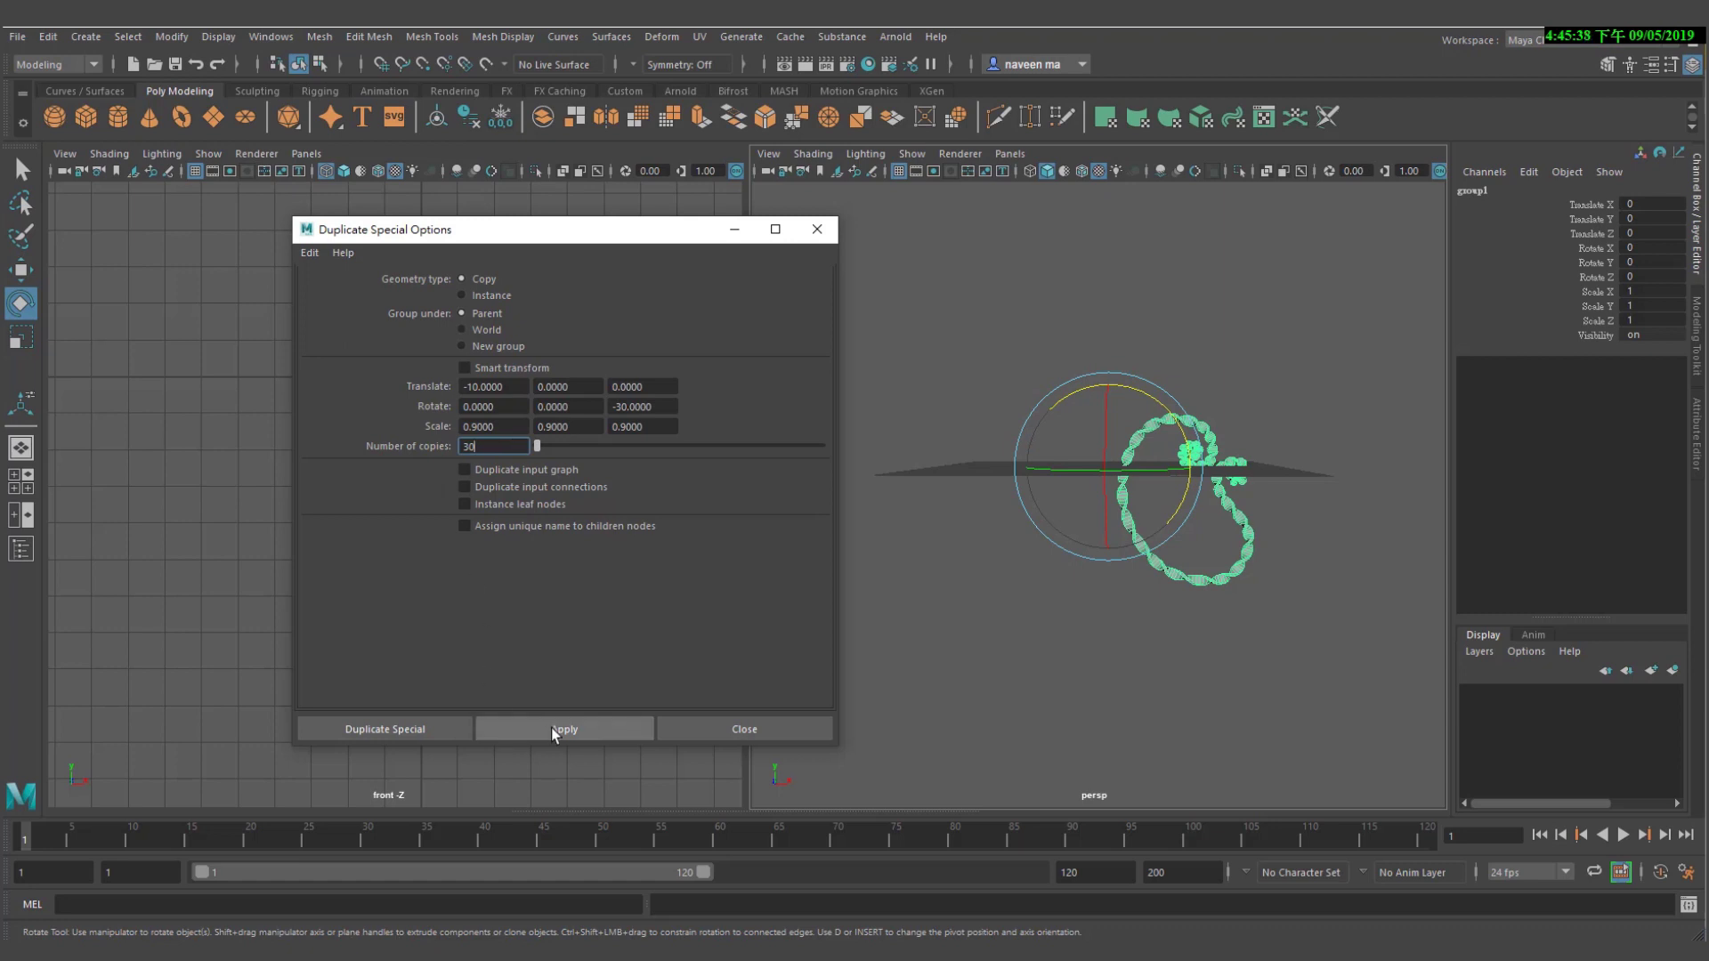
Apply the 30-copy spiral at Translate X -10, inspect it, then undo it
{"action": "left_click", "coordinate": [552, 728]}
{"action": "left_click", "coordinate": [1105, 386]}
{"action": "right_click_drag", "start_coordinate": [1105, 387], "coordinate": [1191, 485], "text": "alt"}
{"action": "mouse_move", "coordinate": [1191, 485]}
{"action": "left_mouse_down", "text": "alt"}
{"action": "mouse_move", "coordinate": [1050, 522]}
{"action": "mouse_move", "coordinate": [1064, 510]}
{"action": "mouse_move", "coordinate": [1048, 475]}
{"action": "mouse_move", "coordinate": [1107, 492]}
{"action": "mouse_move", "coordinate": [1030, 488]}
{"action": "left_mouse_up", "text": "alt"}
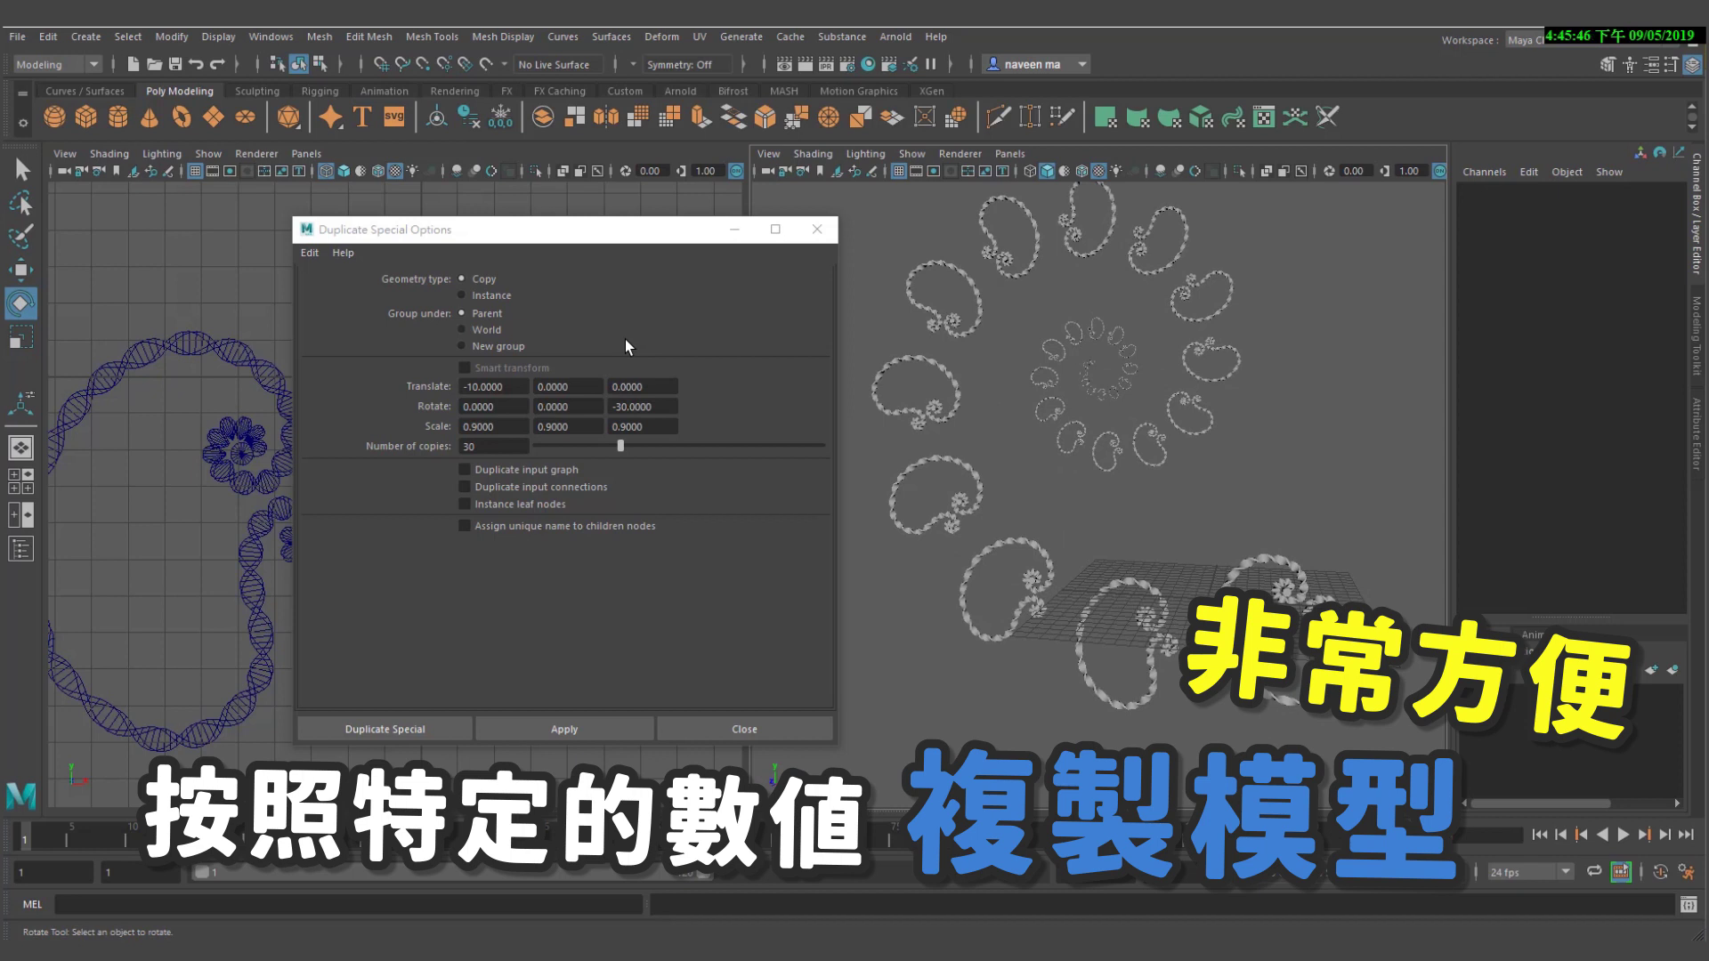
{"action": "key", "text": "ctrl+z"}
{"action": "key", "text": "ctrl+z"}
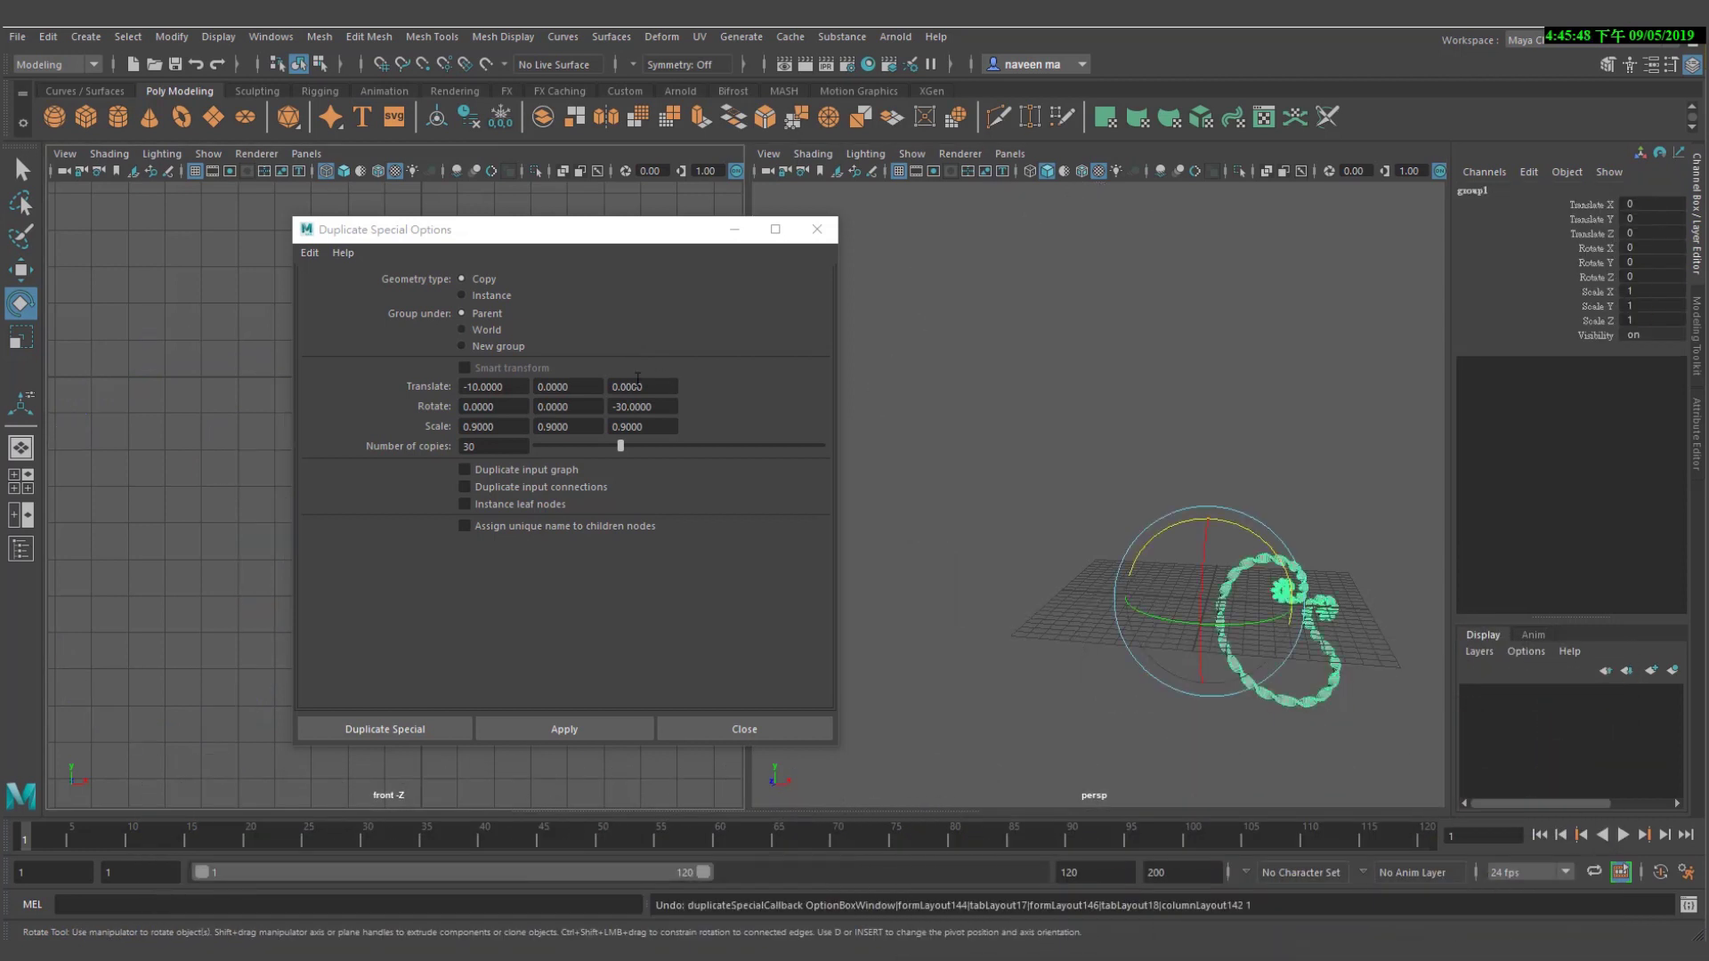
Rebuild the shrinking spiral with Translate X -5, then turn the rope slightly around Y
{"action": "left_click", "coordinate": [513, 385]}
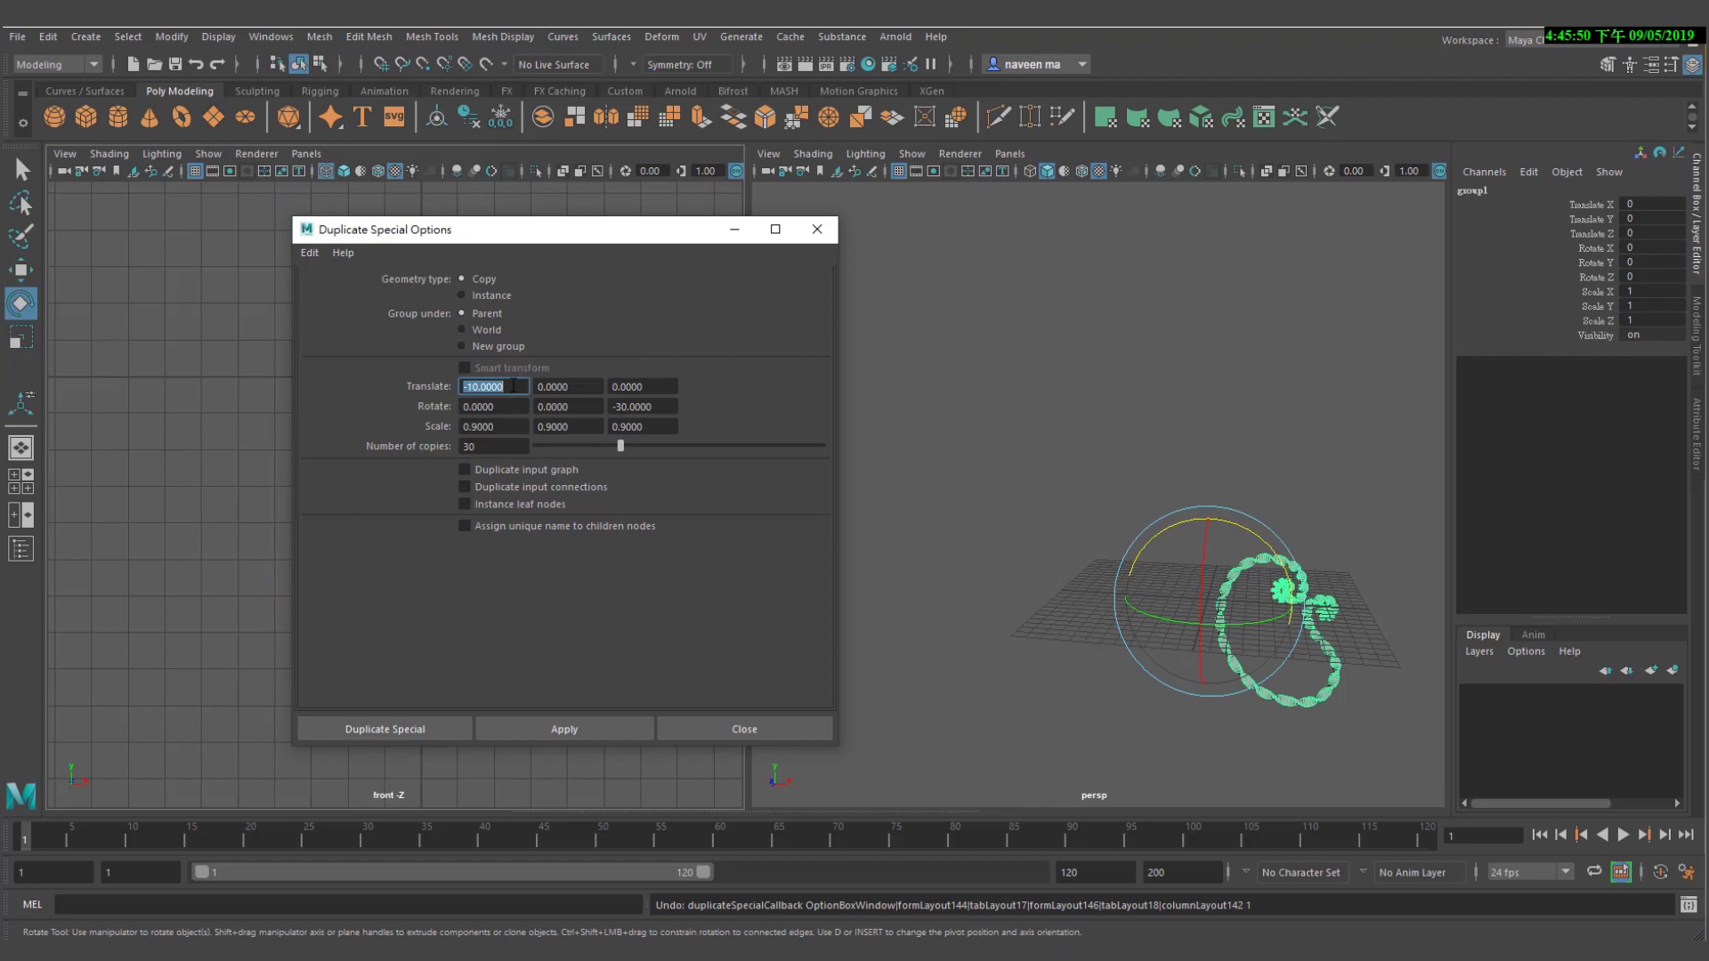
{"action": "type", "text": "-5"}
{"action": "left_click", "coordinate": [614, 728]}
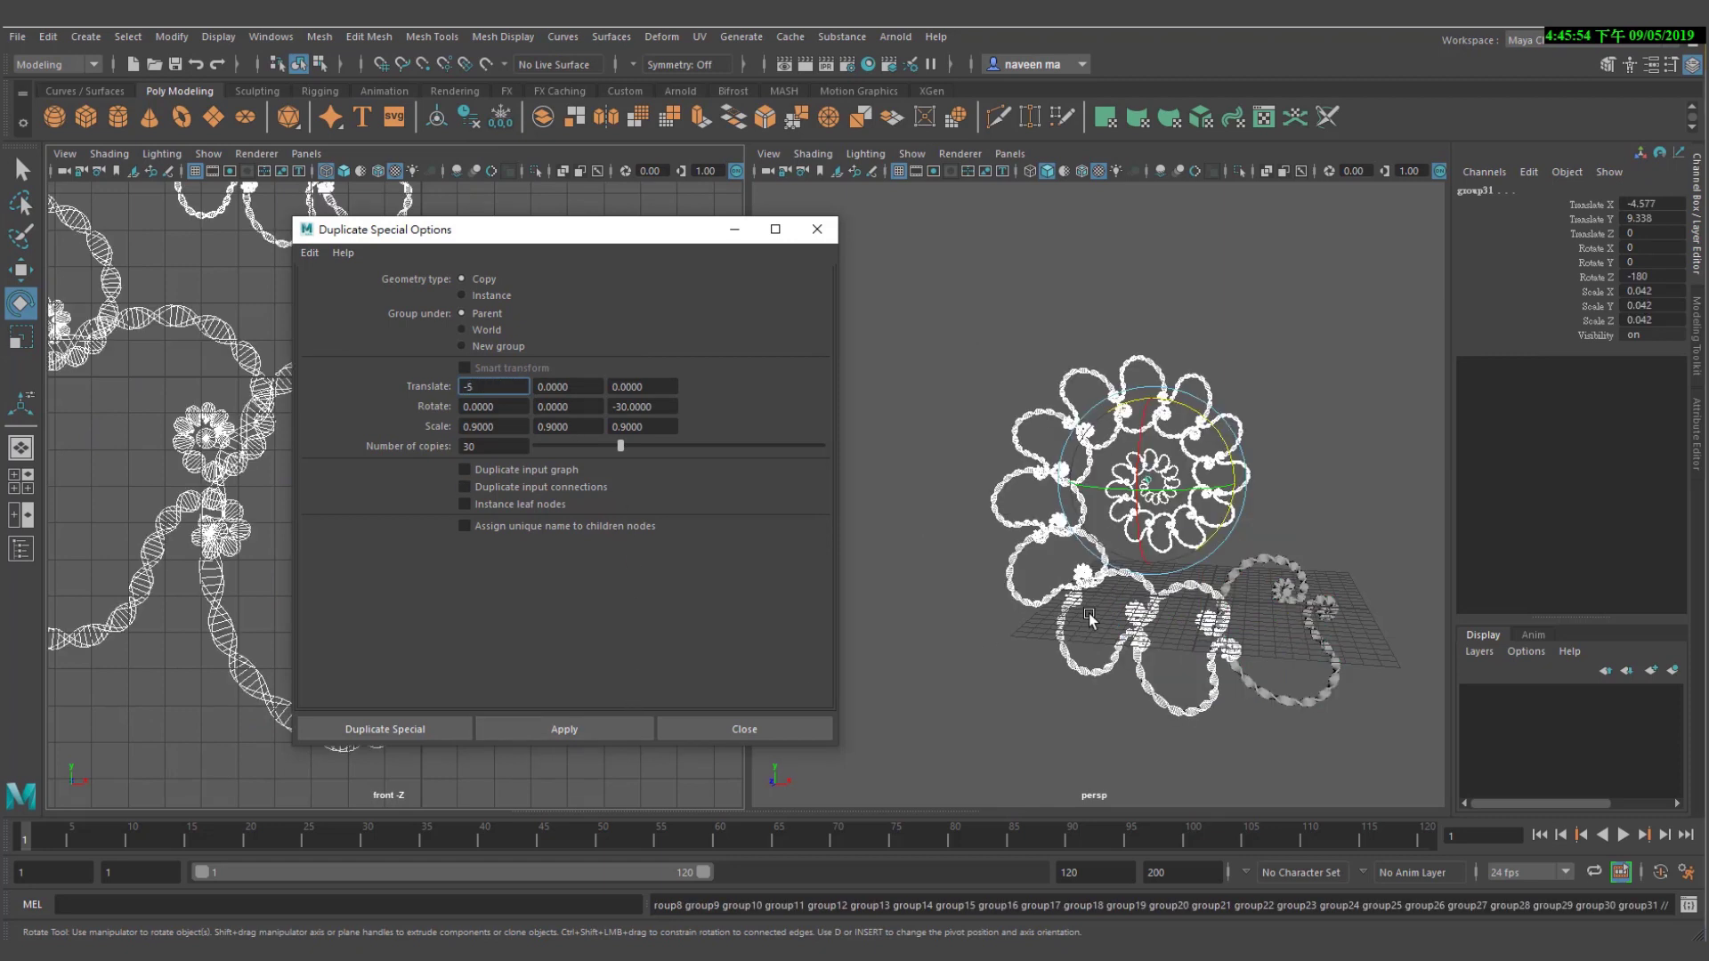
{"action": "left_click", "coordinate": [1258, 540]}
{"action": "scroll", "coordinate": [1258, 540], "scroll_direction": "up", "scroll_amount": 2}
{"action": "scroll", "coordinate": [1259, 534], "scroll_direction": "up", "scroll_amount": 2}
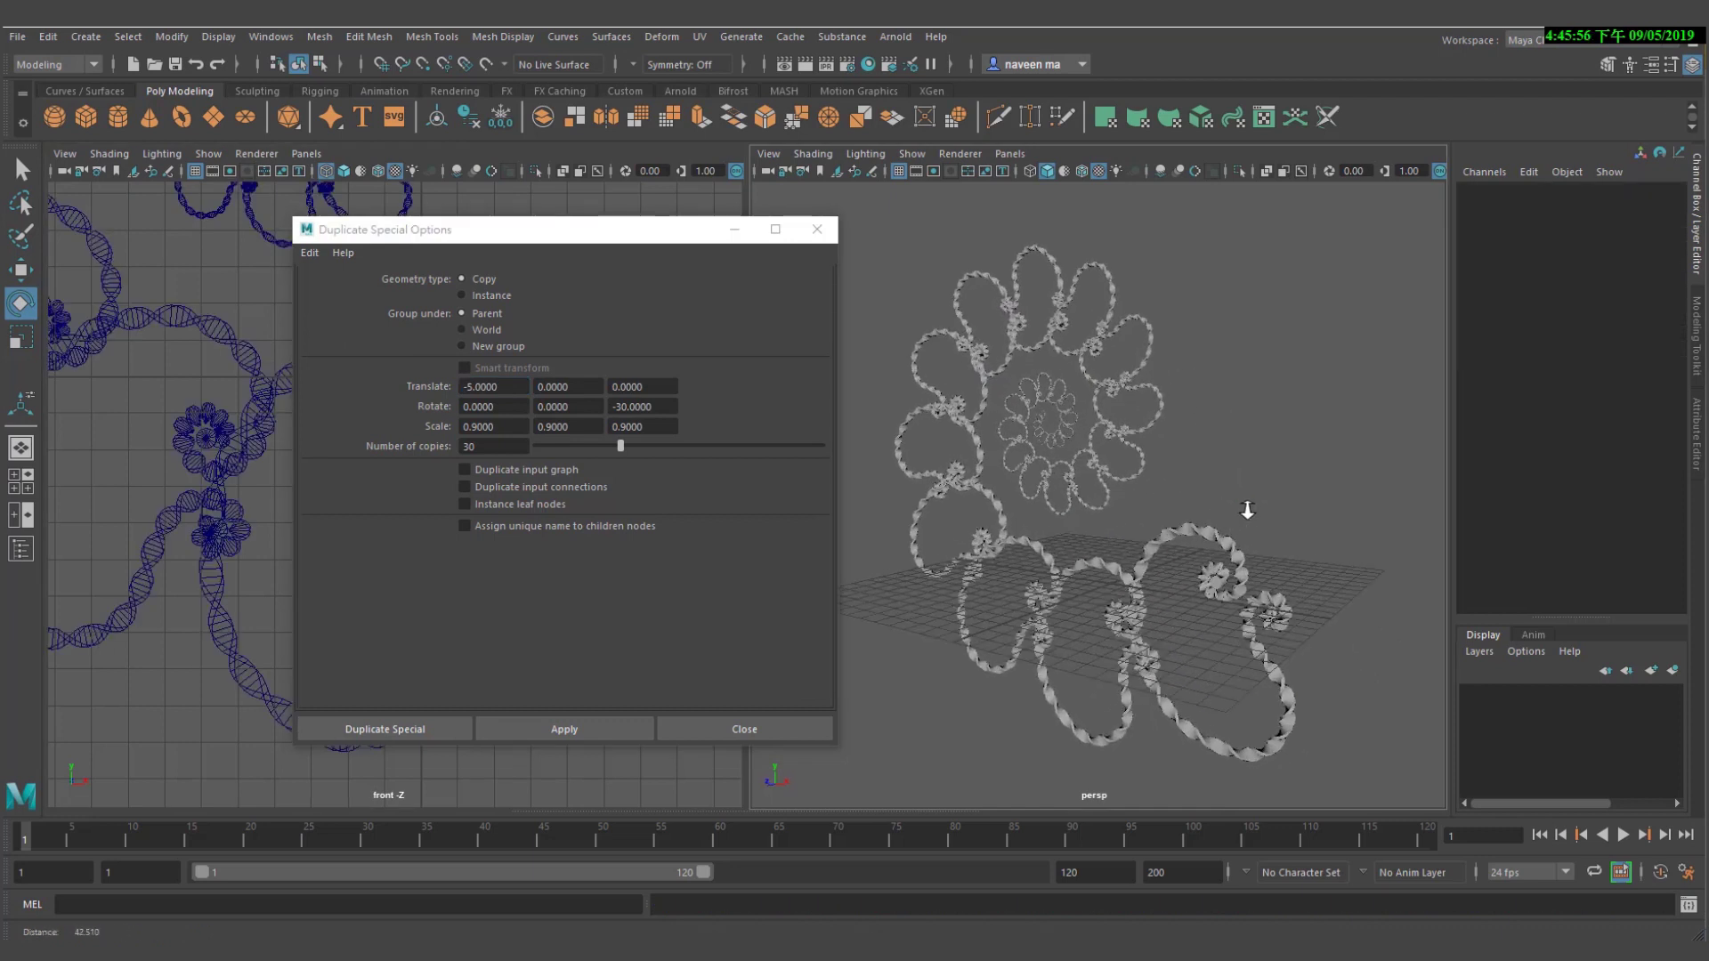
{"action": "scroll", "coordinate": [1258, 525], "scroll_direction": "up", "scroll_amount": 3}
{"action": "scroll", "coordinate": [1157, 511], "scroll_direction": "up", "scroll_amount": 2}
{"action": "left_click_drag", "start_coordinate": [1068, 508], "coordinate": [1059, 498]}
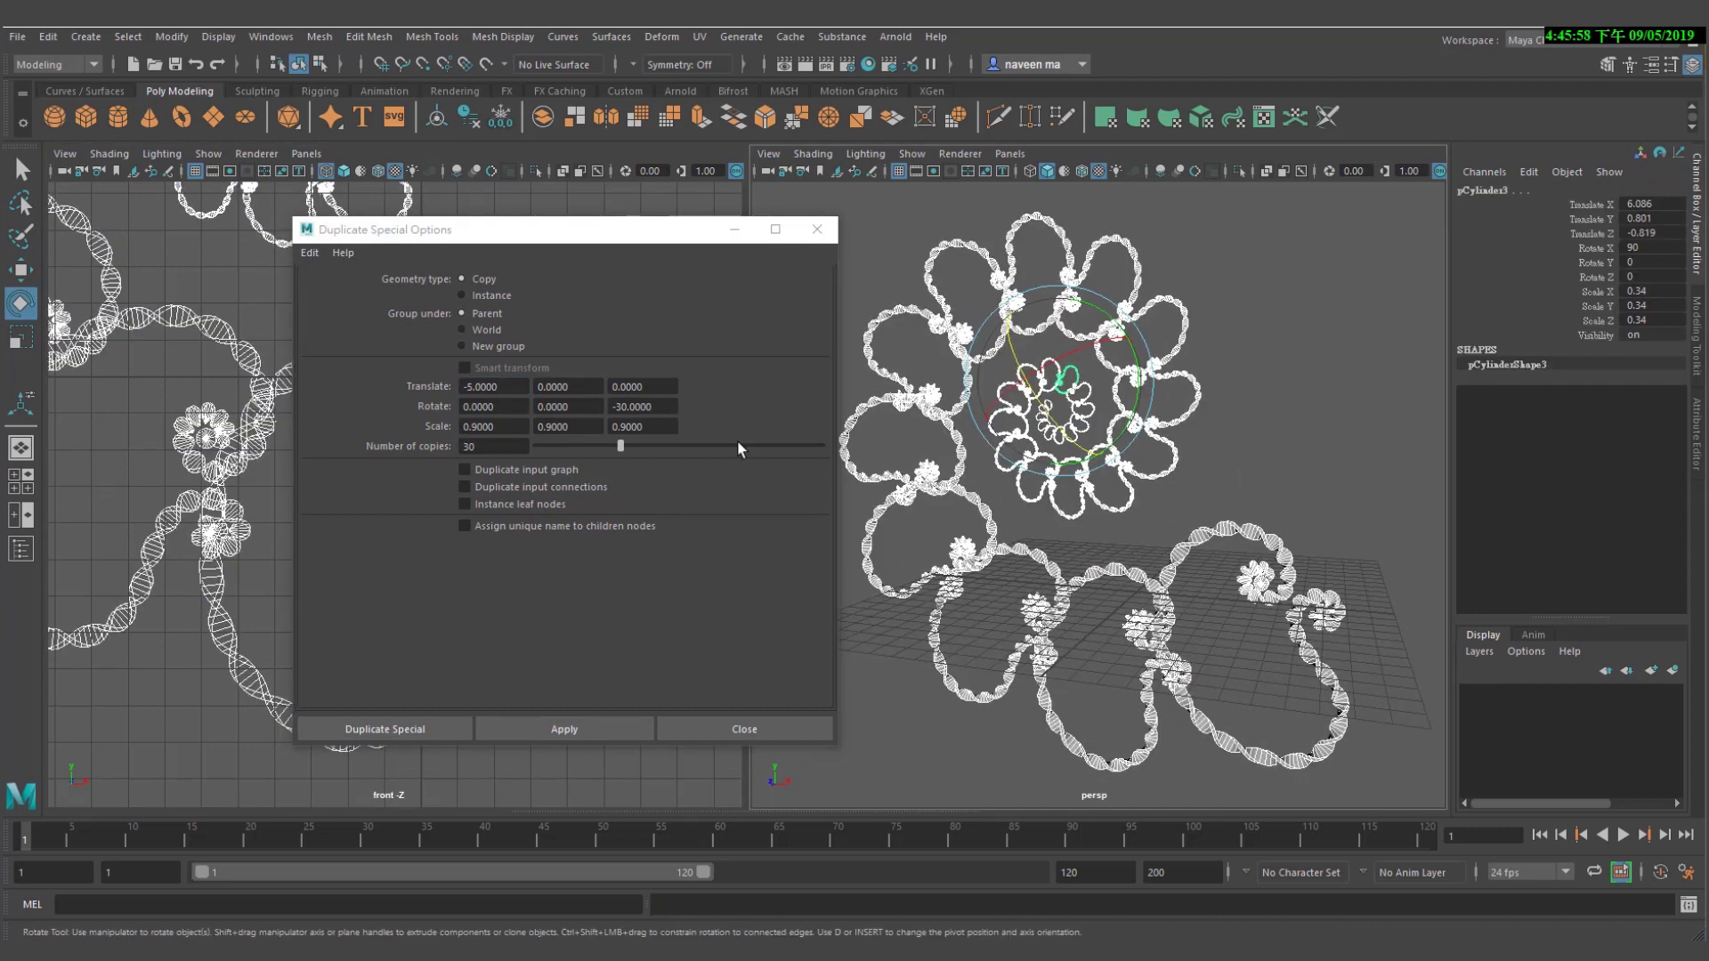
{"action": "left_click_drag", "start_coordinate": [1049, 420], "coordinate": [1043, 402]}
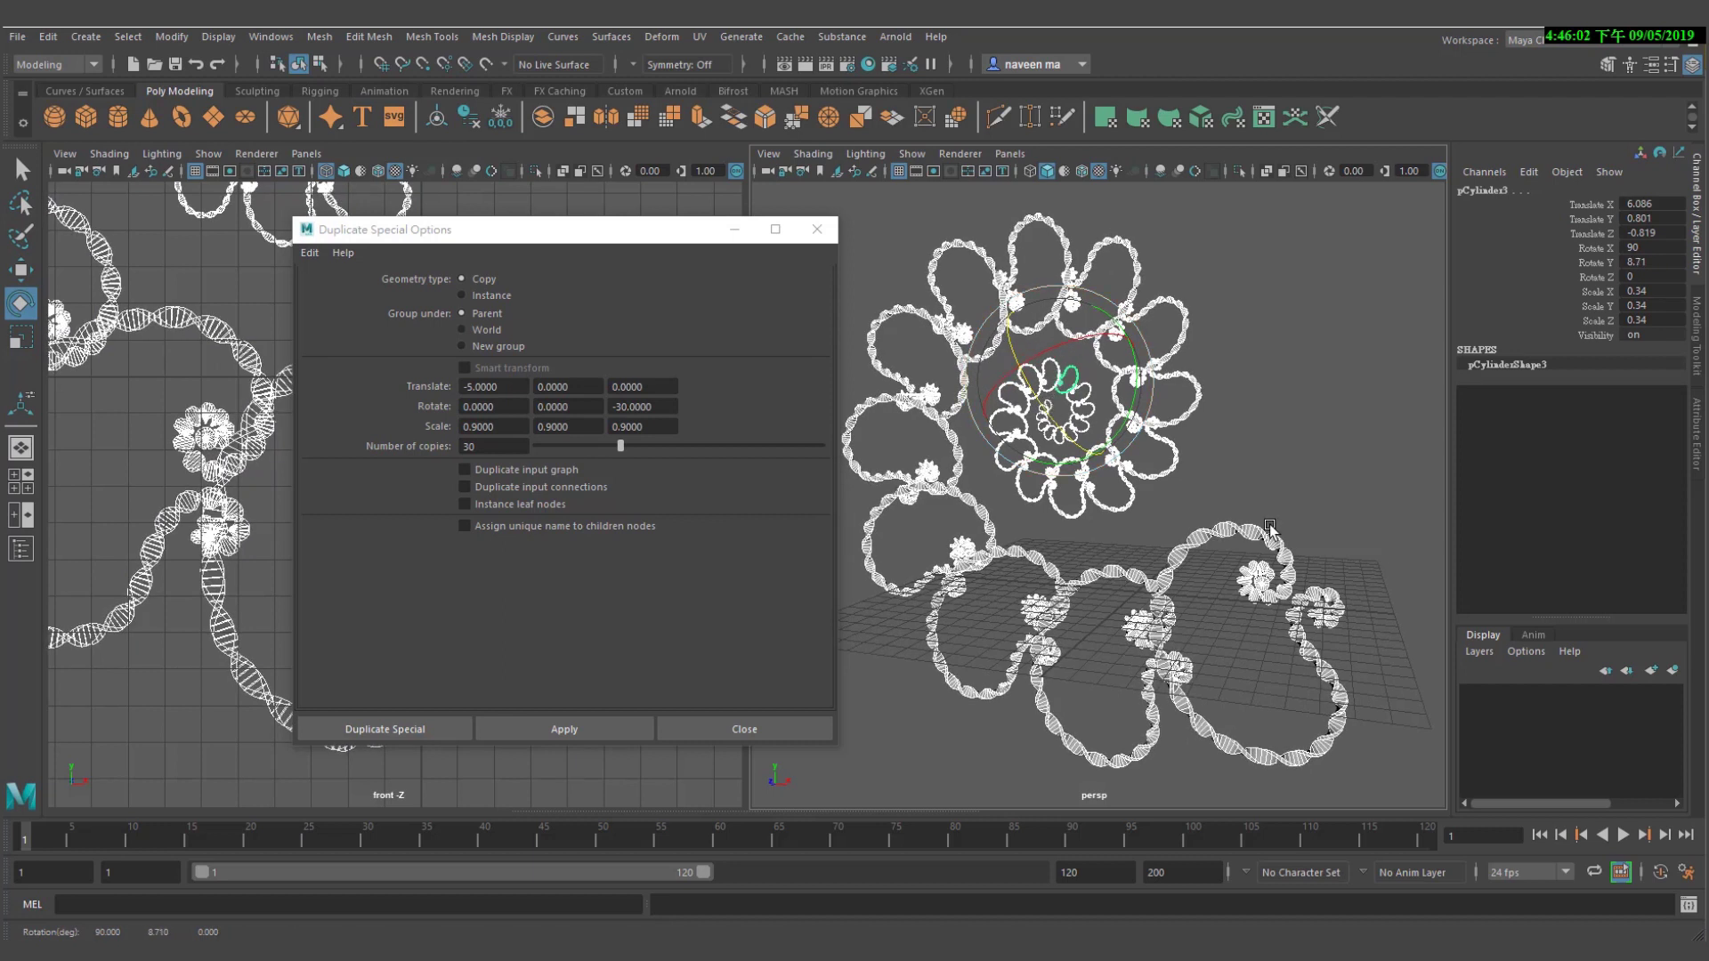
{"action": "left_click", "coordinate": [1245, 485]}
{"action": "right_click_drag", "start_coordinate": [1246, 488], "coordinate": [1192, 489], "text": "alt"}
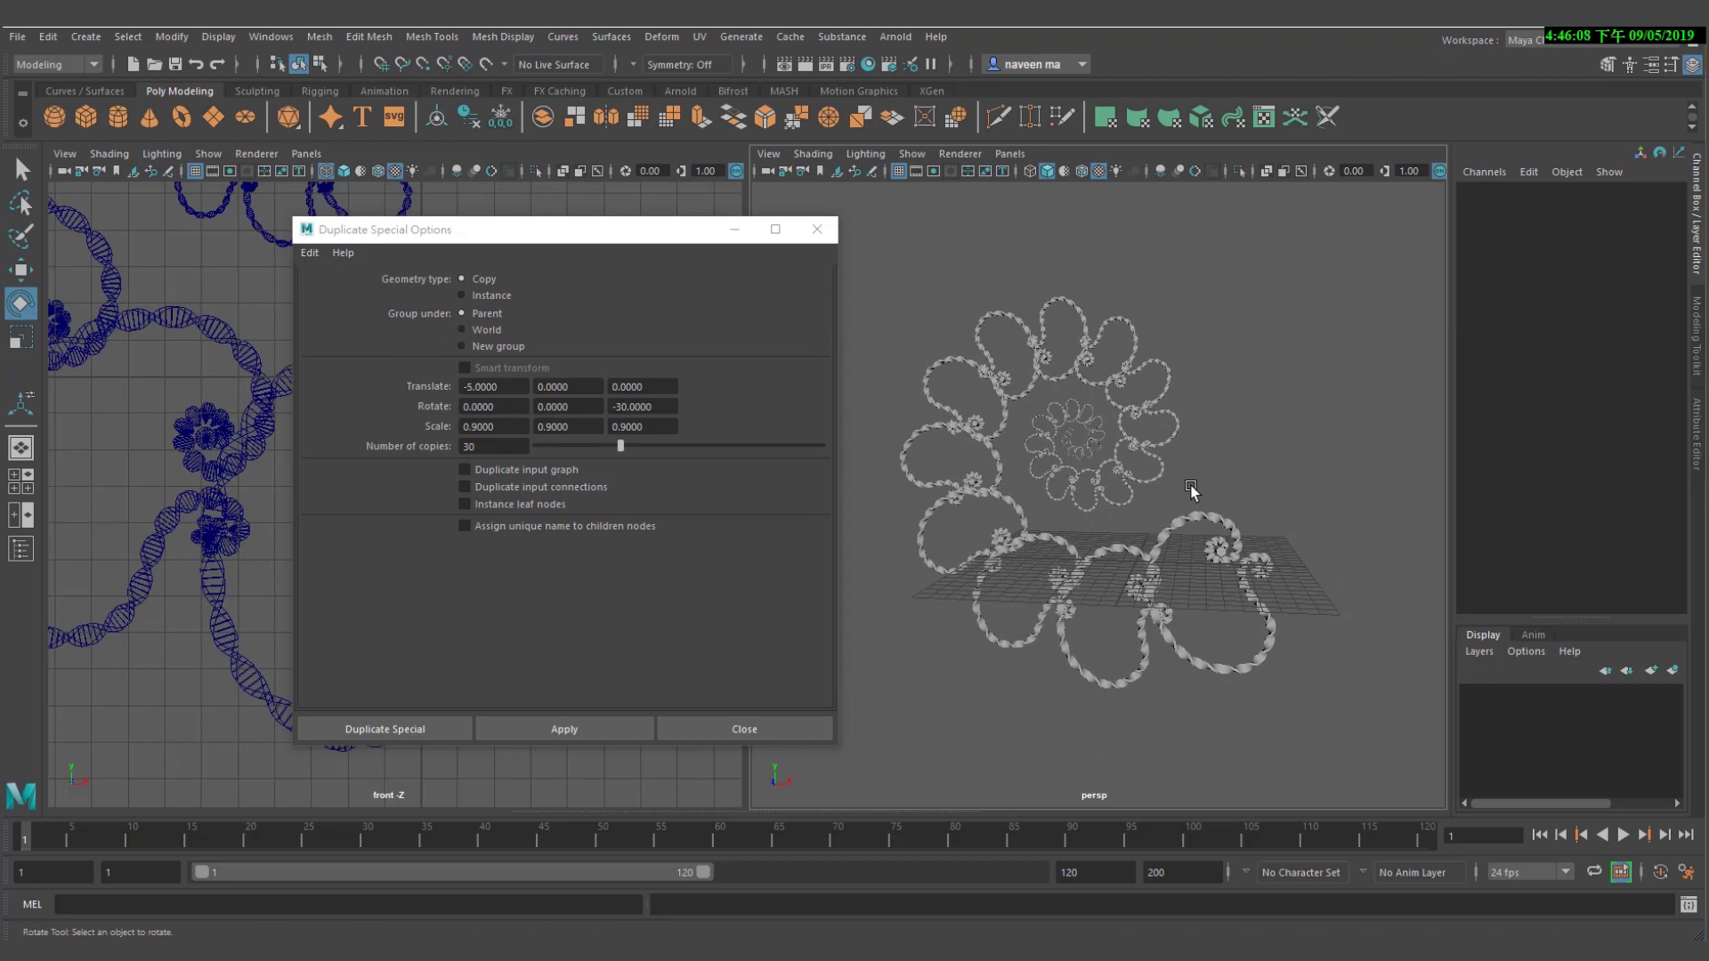
{"action": "left_click_drag", "start_coordinate": [1190, 492], "coordinate": [1234, 488], "text": "alt"}
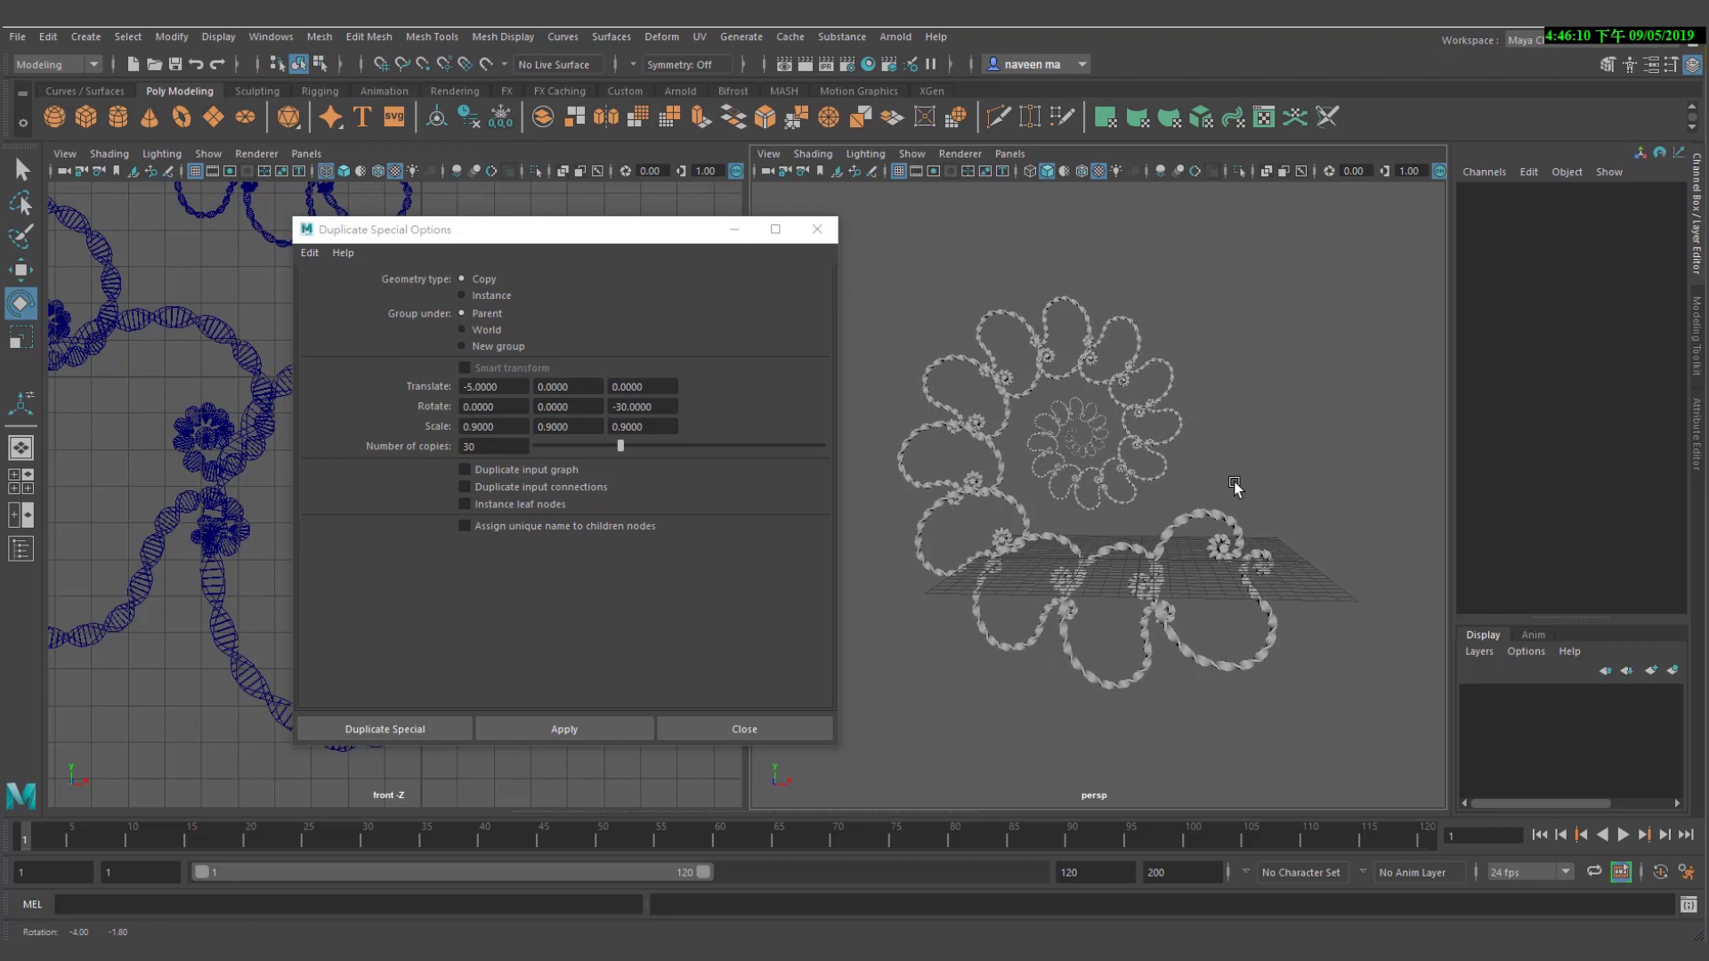